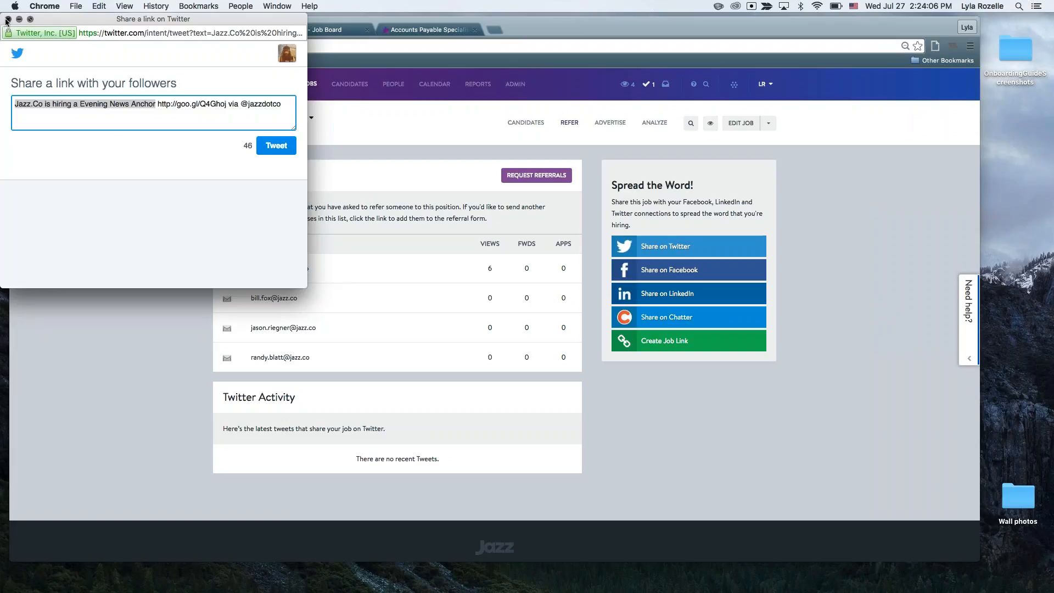
Dismiss the Twitter share window and preview the job's LinkedIn share form, closing it without posting.
left_click(9, 20)
left_click(671, 295)
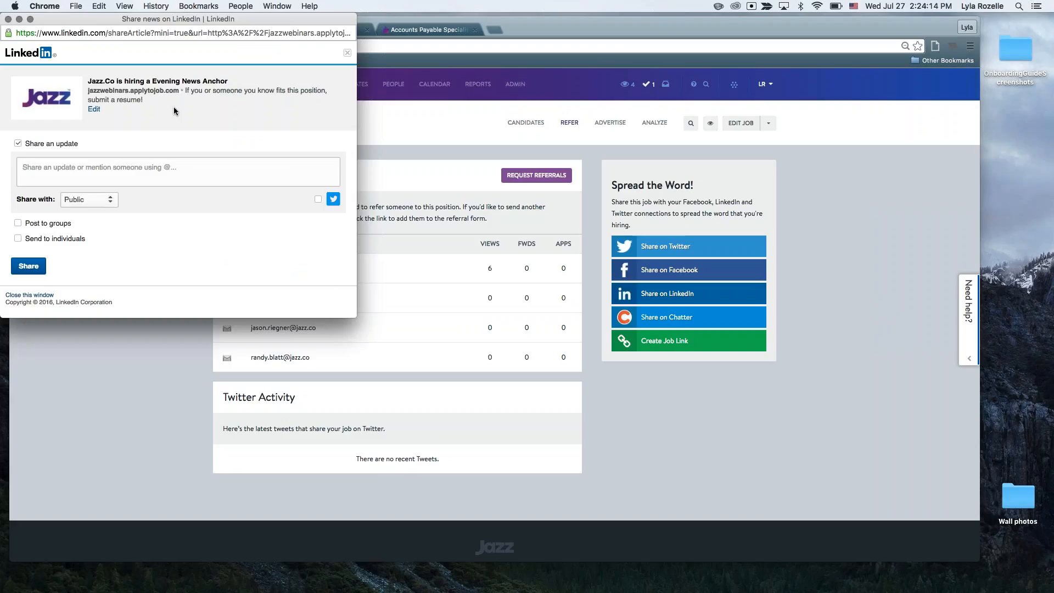
left_click(9, 19)
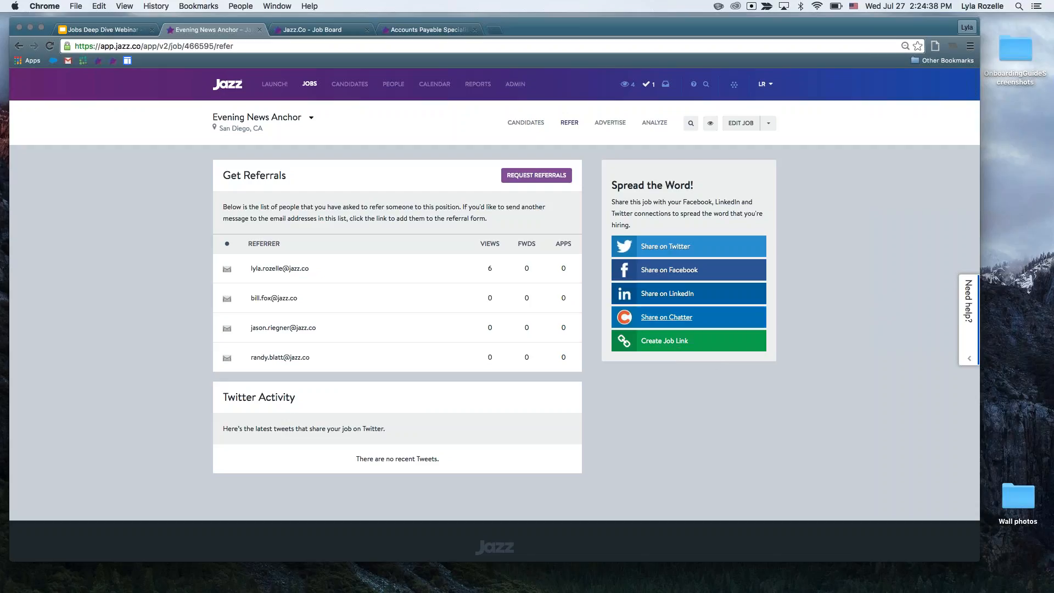
Generate a custom job link for Evening News Anchor that tracks "ABC University" as the source, select the link and close the dialog.
left_click(662, 341)
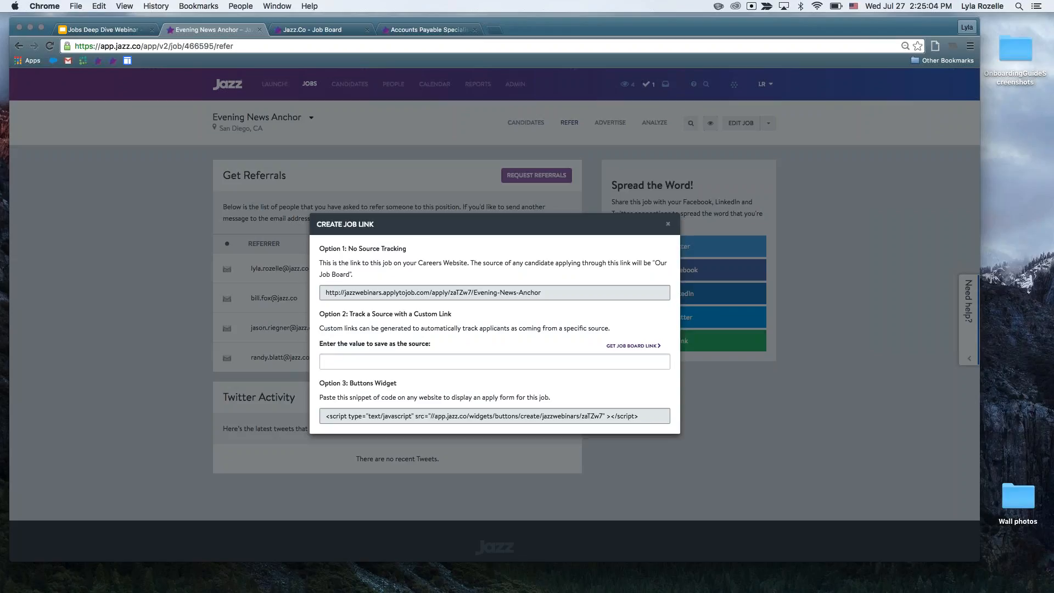
left_click(494, 362)
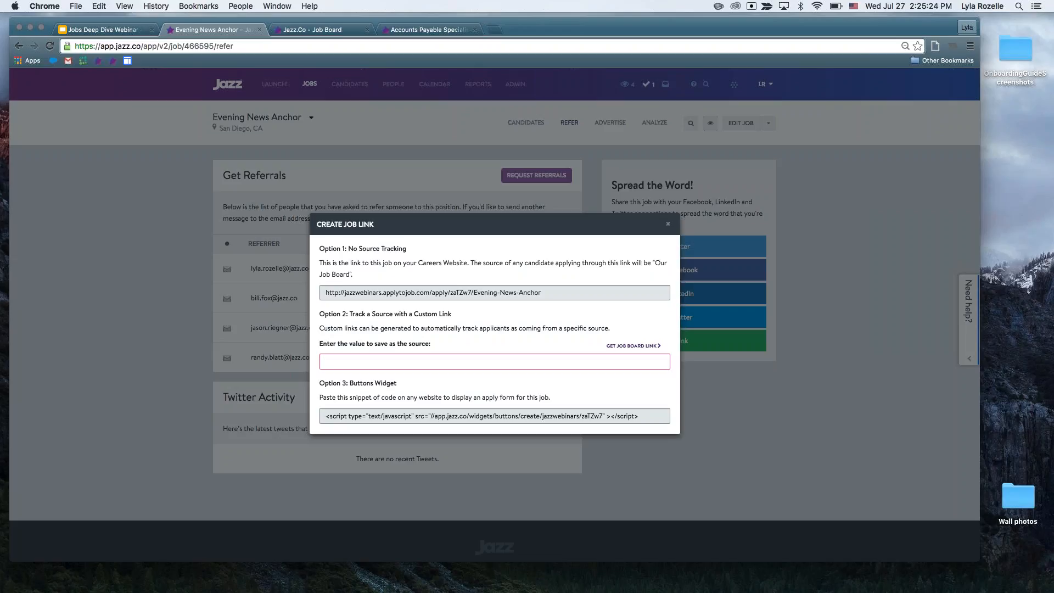
type("AB")
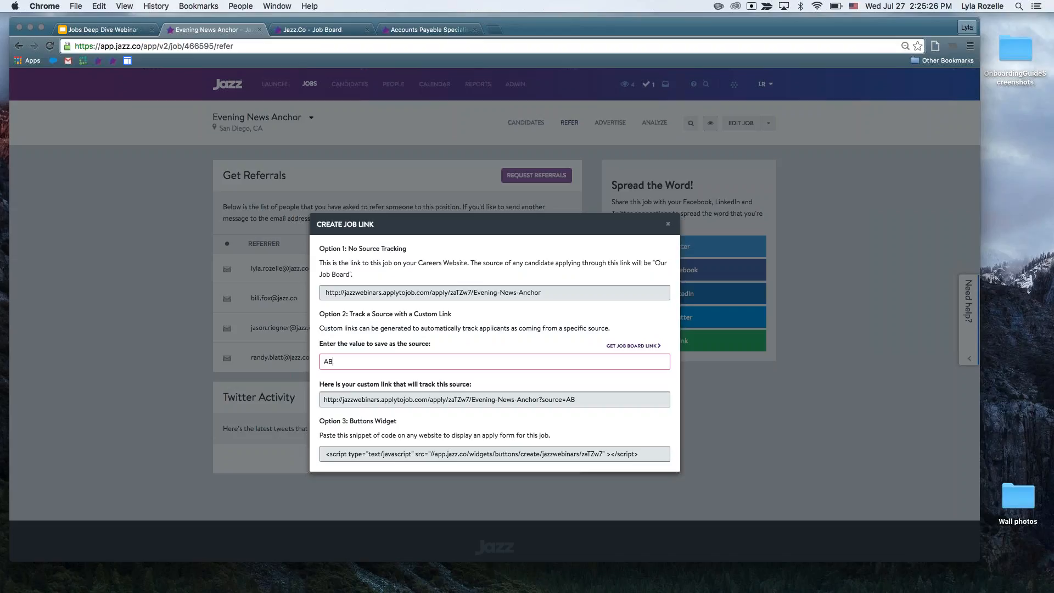
type("C University")
left_click(389, 401)
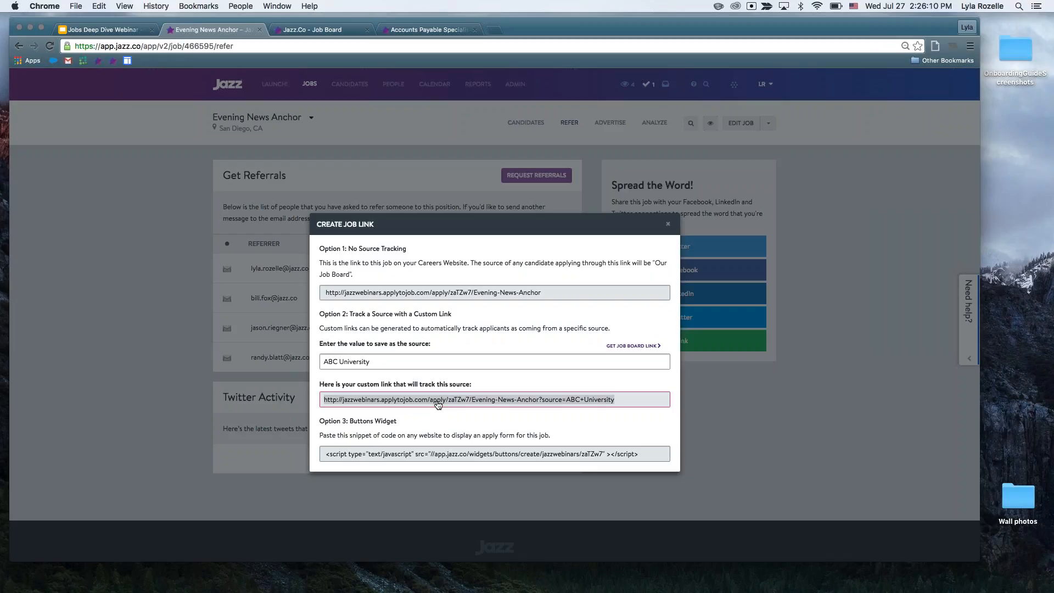
left_click(438, 404)
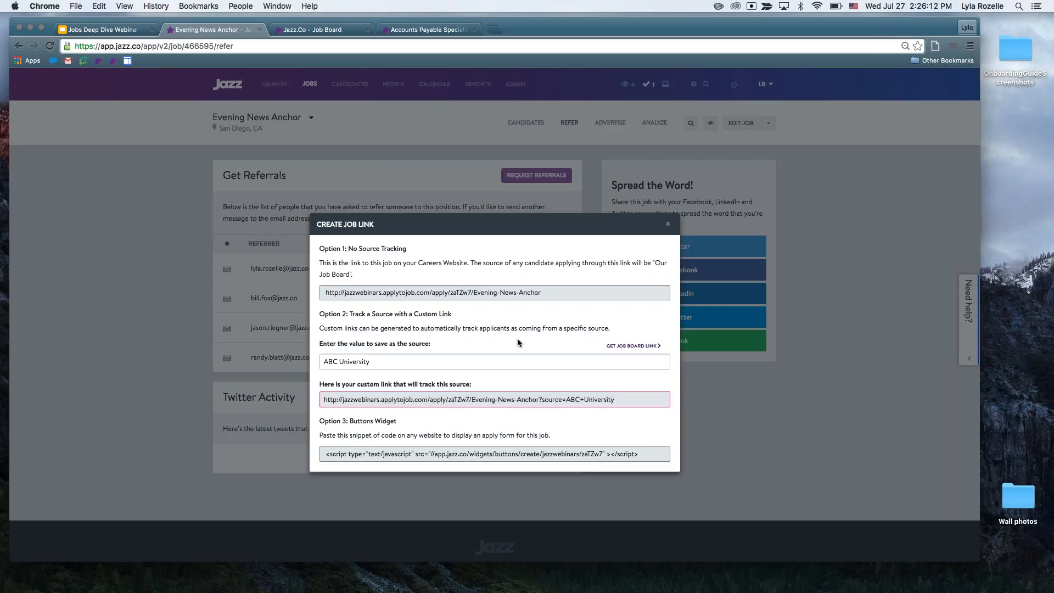
left_click(667, 224)
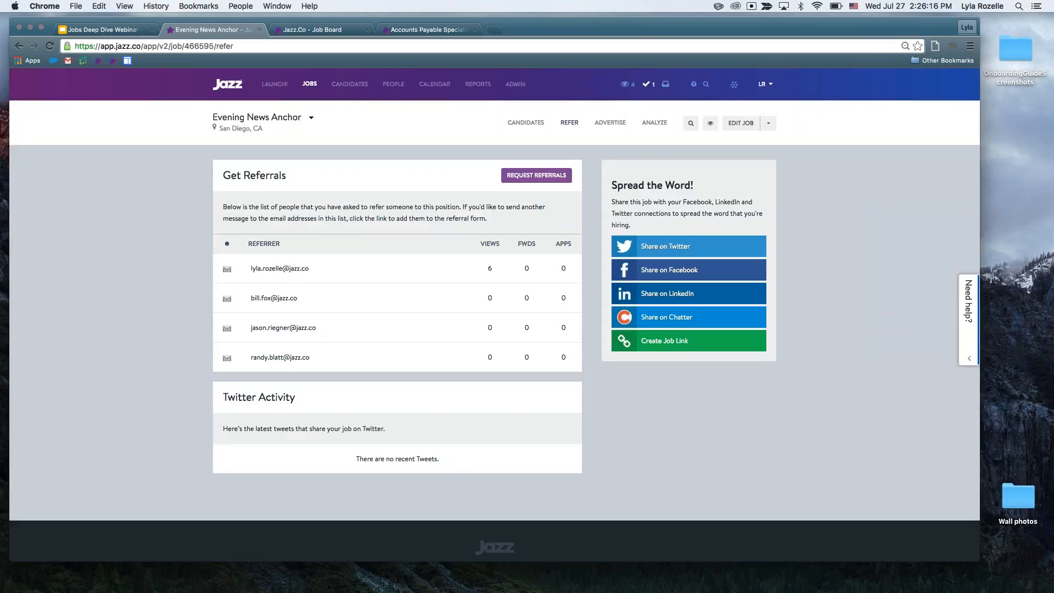
Open the Evening News Anchor job's advertising options and review the paid job boards, their descriptions and prices.
left_click(606, 125)
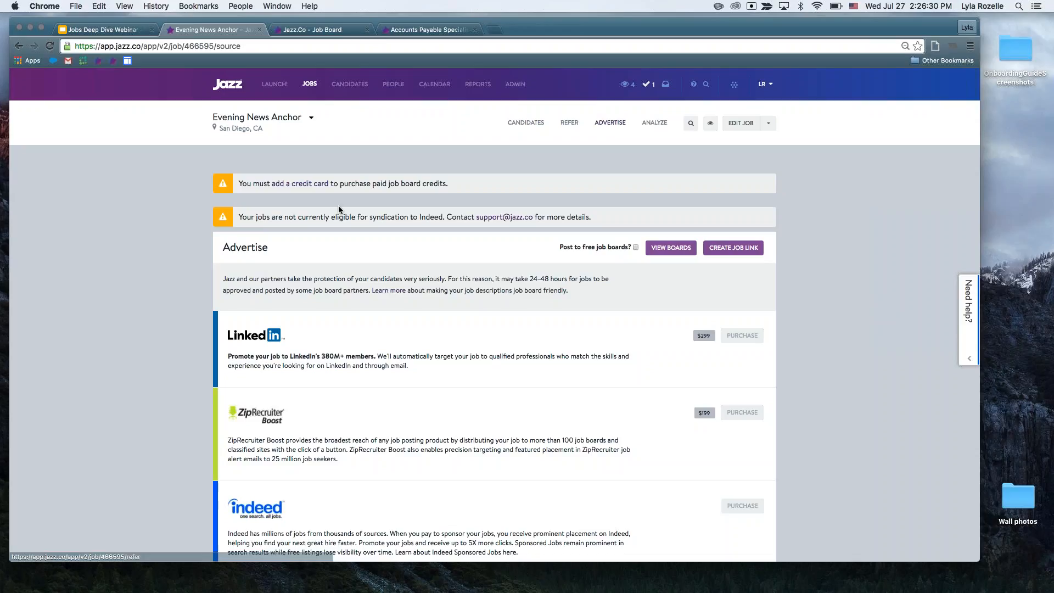
scroll(495, 352, "down", 3)
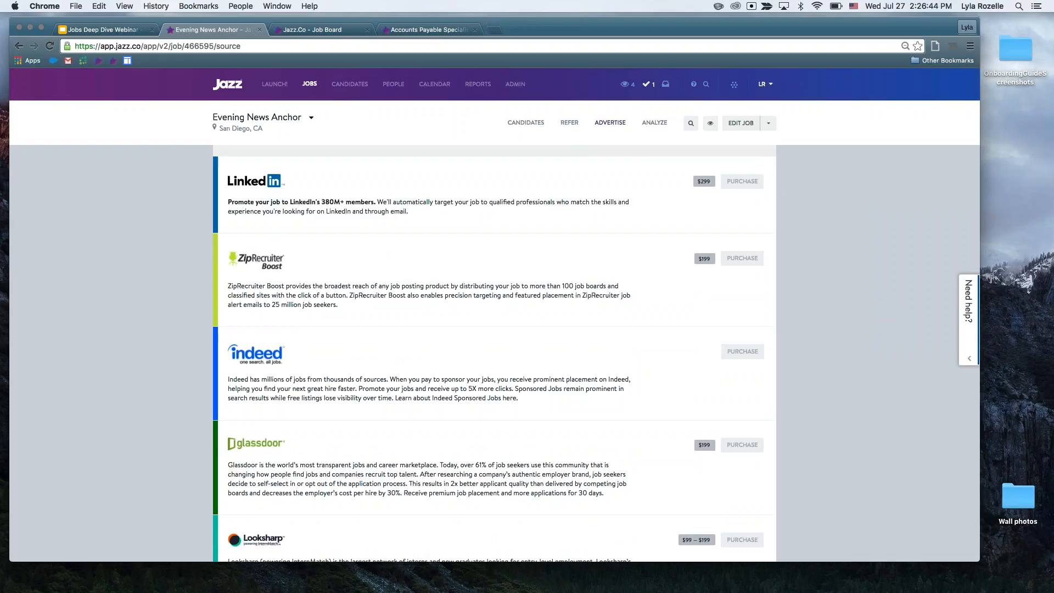
scroll(217, 252, "down", 5)
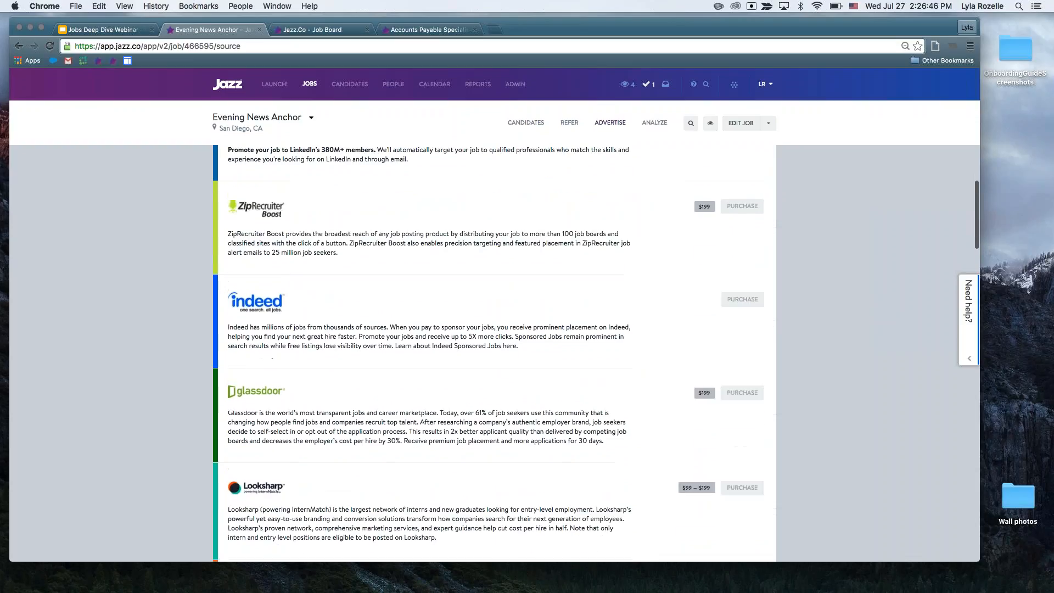
scroll(176, 243, "down", 3)
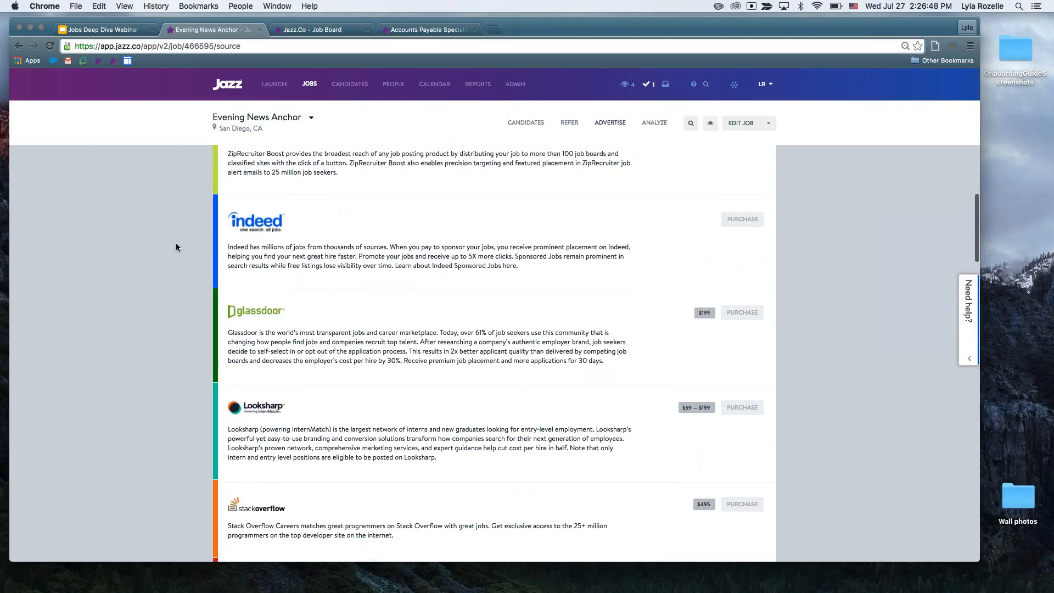
scroll(175, 243, "down", 8)
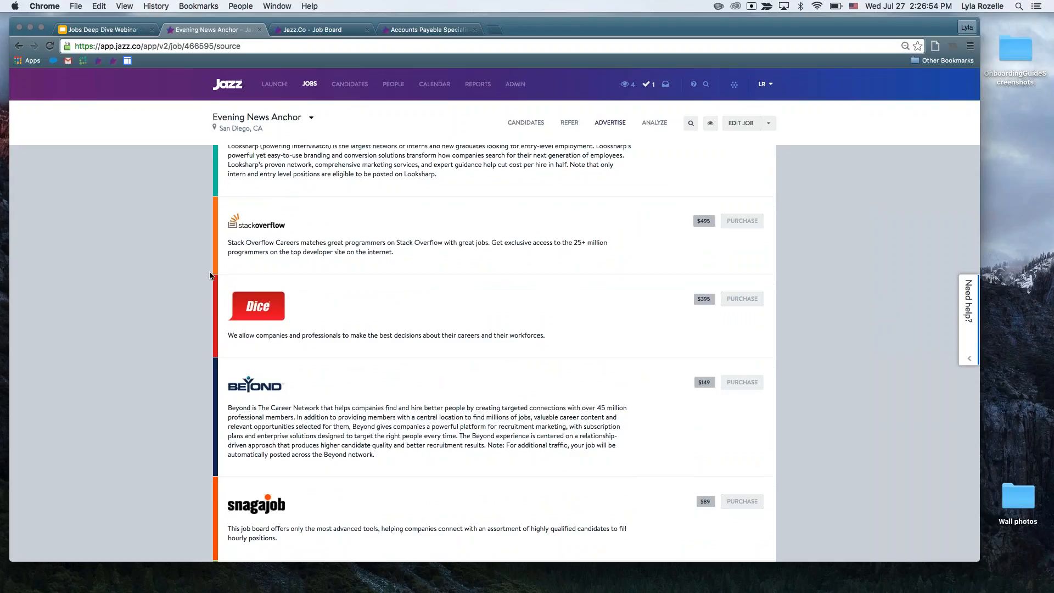
scroll(183, 272, "down", 6)
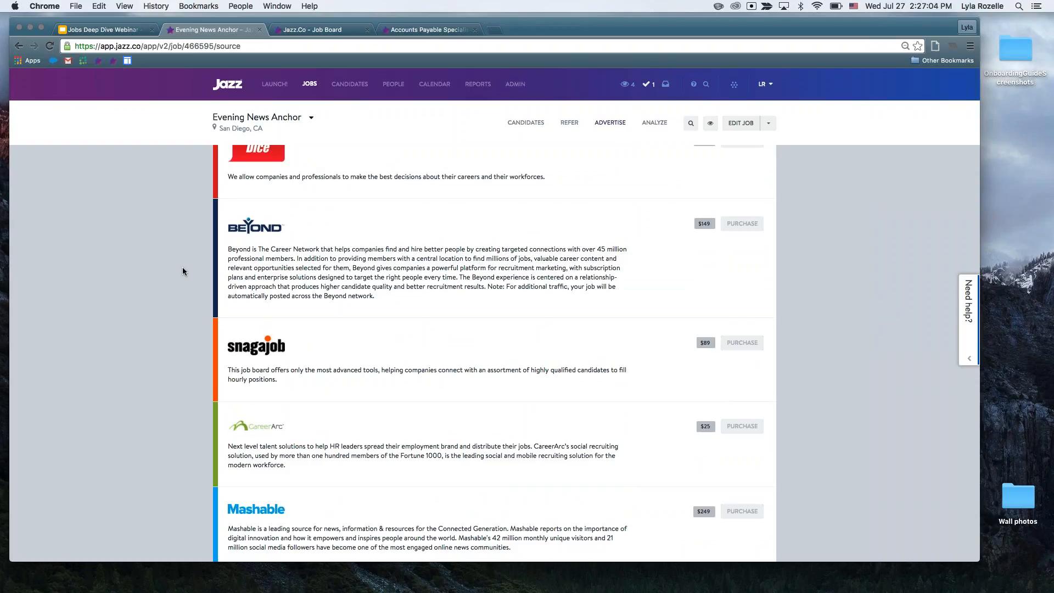
scroll(191, 308, "down", 5)
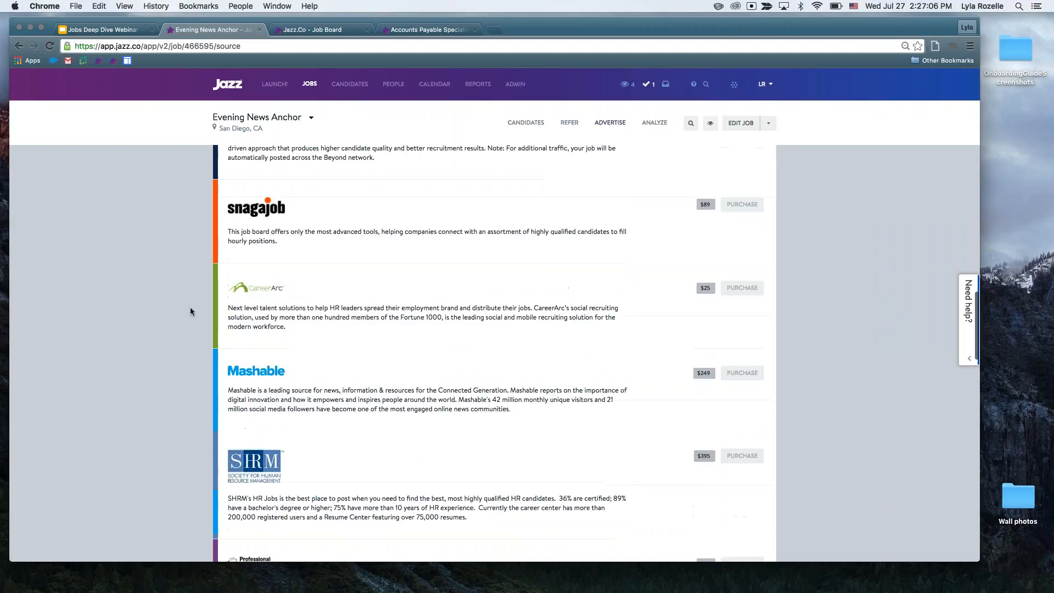
scroll(190, 308, "down", 5)
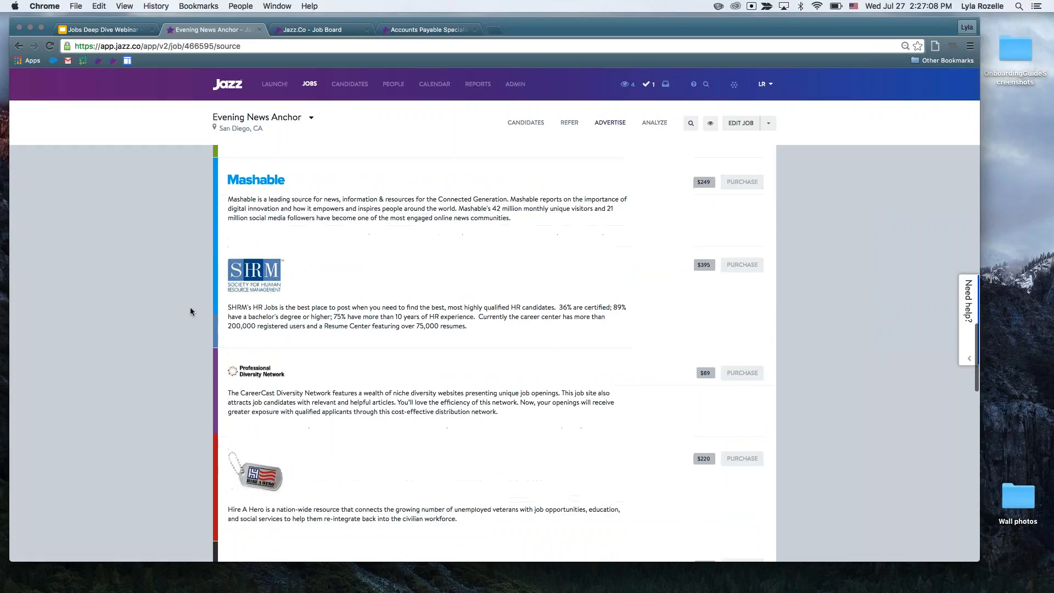
scroll(190, 310, "down", 5)
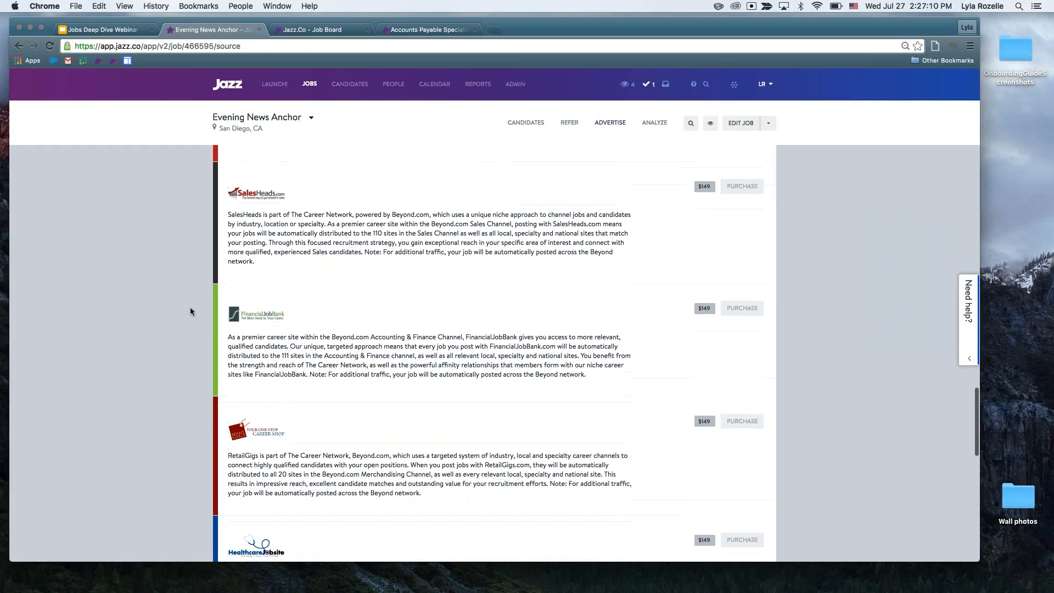
scroll(190, 308, "down", 2)
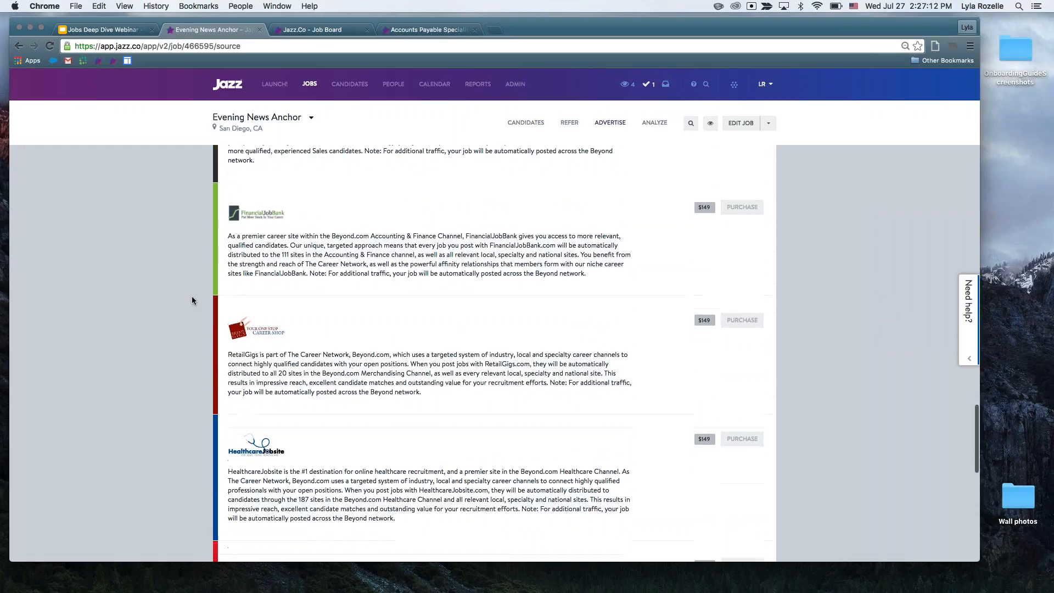
Switch to the Jobs Deep Dive Webinar slides in Google Slides, present from "Expose your Jobs!" and advance to "Be Mobile Ready".
left_click(118, 31)
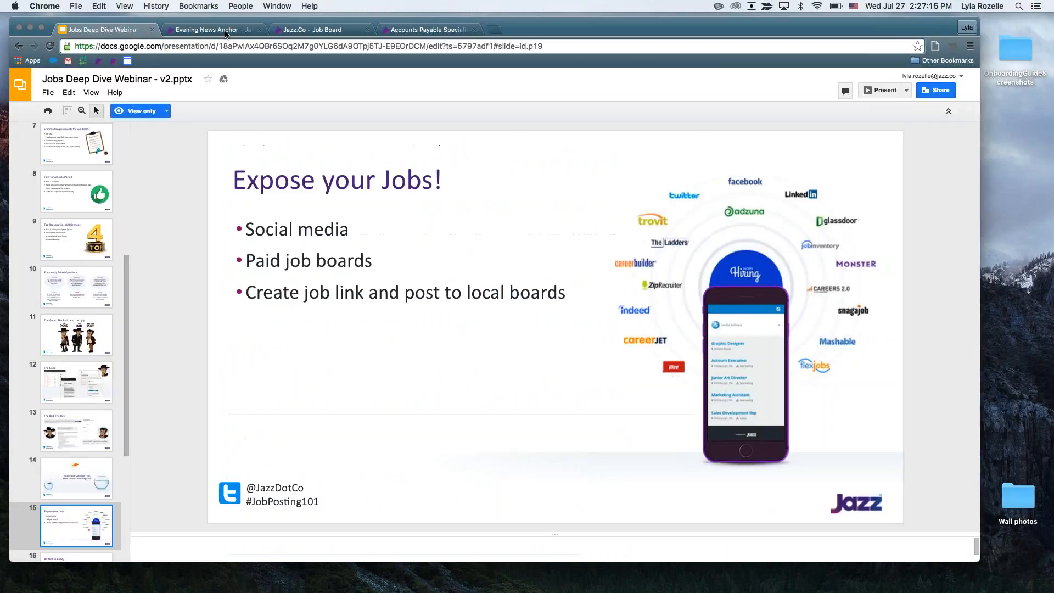
left_click(882, 90)
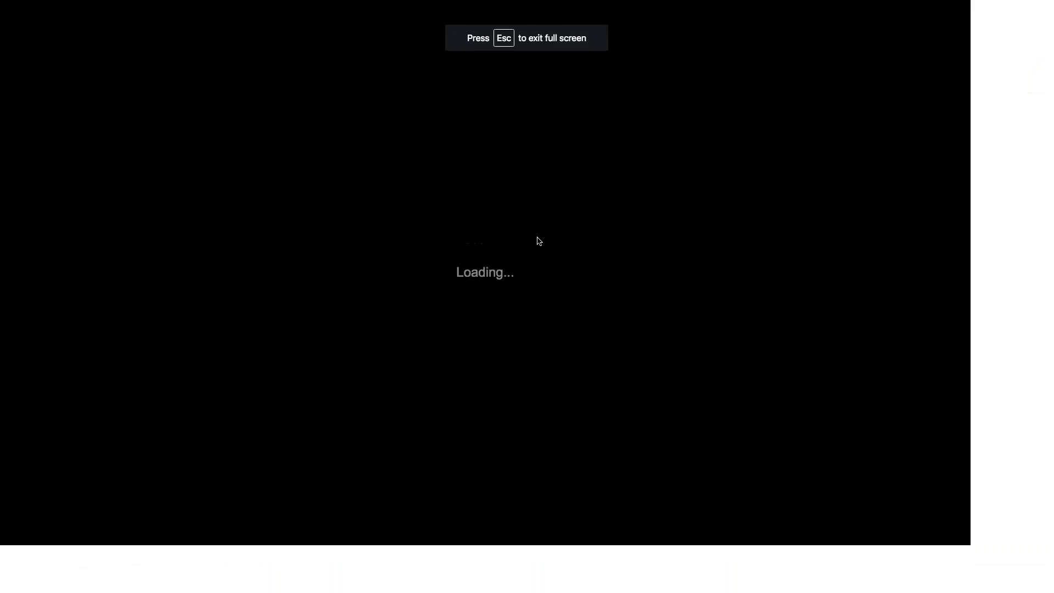
left_click(539, 241)
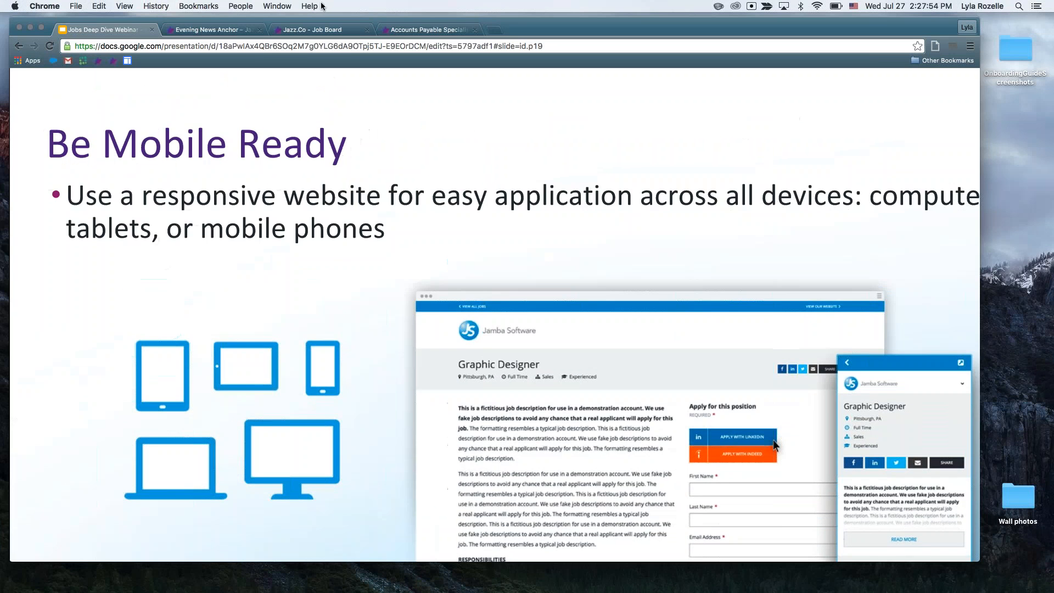
Switch to the public Jazz job board page and highlight its web address, jazzwebinars.applytojob.com.
key("ctrl+Tab")
key("ctrl+Tab")
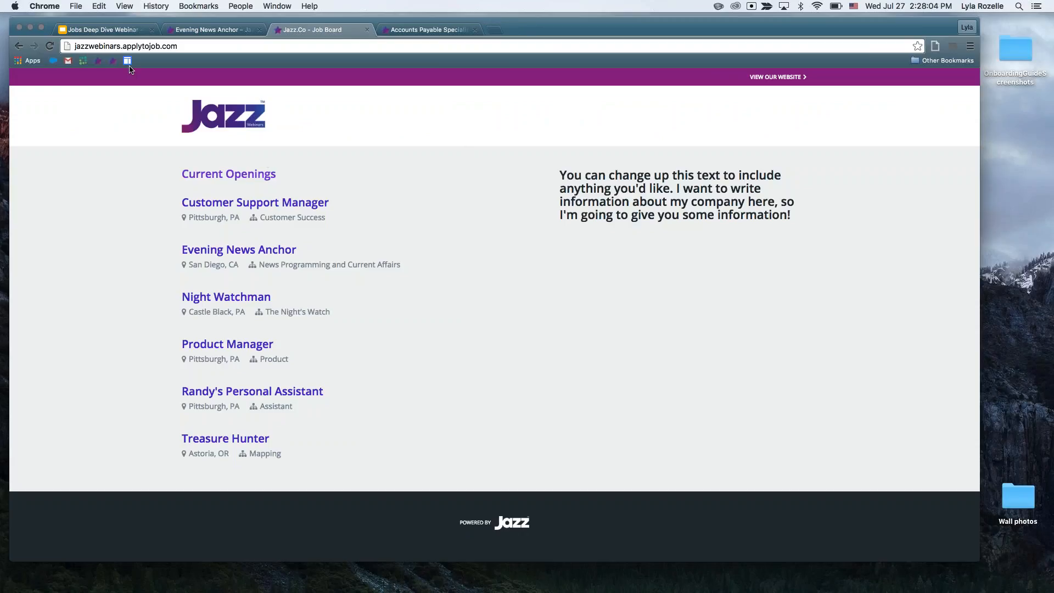
left_click(108, 46)
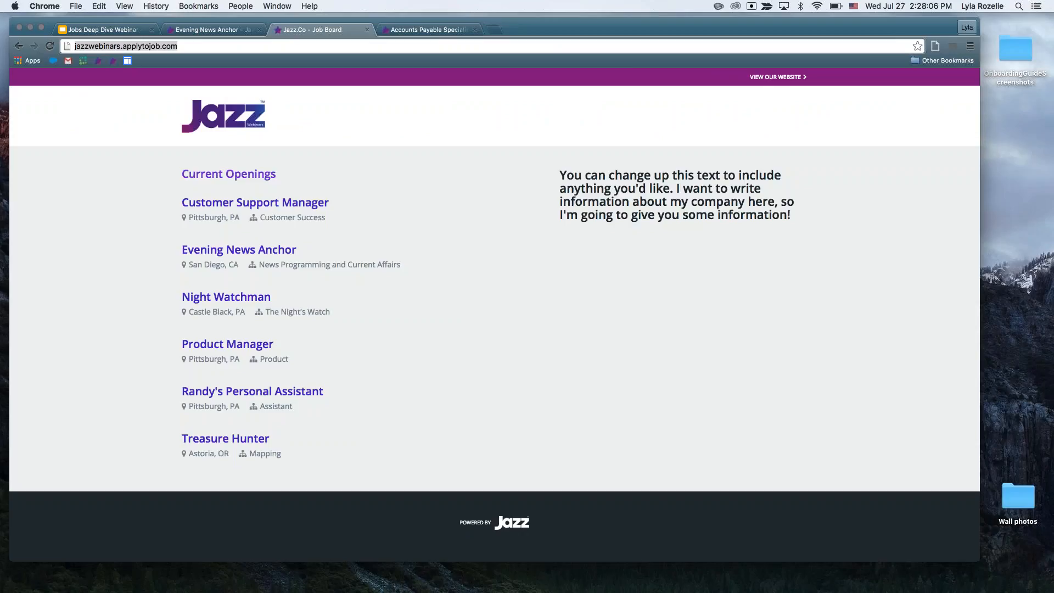
left_click(135, 99)
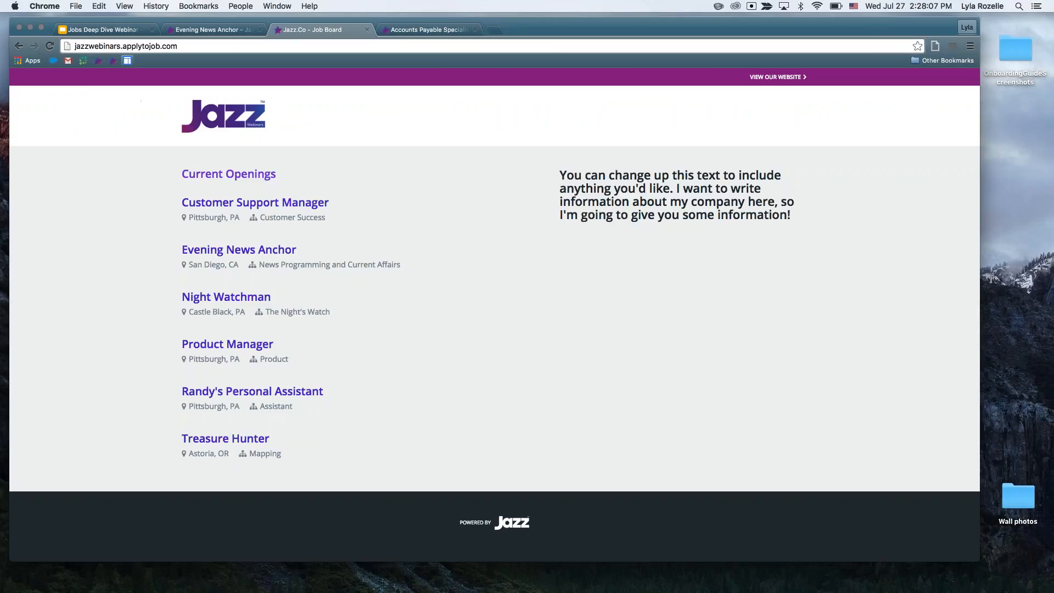
left_click(116, 45)
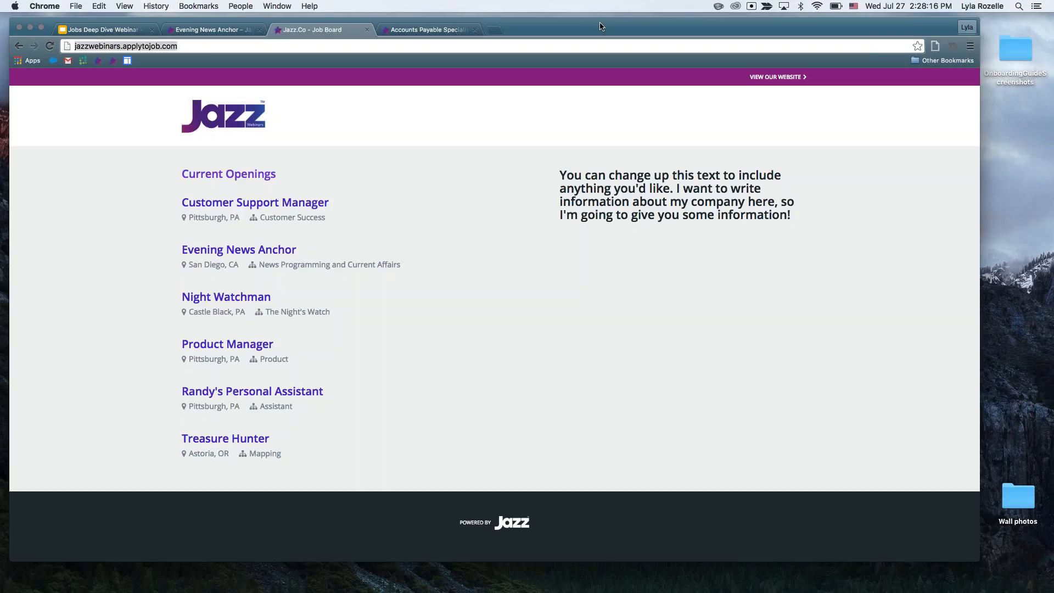
From the current openings, view the Customer Support Manager posting and the Pittsburgh personal assistant posting.
left_click(275, 204)
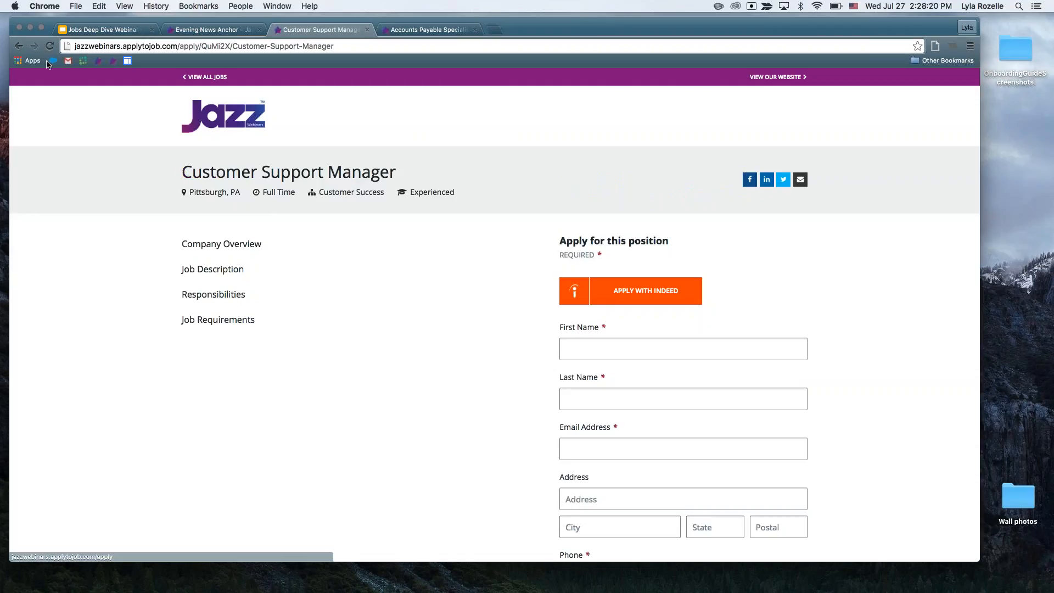
left_click(19, 46)
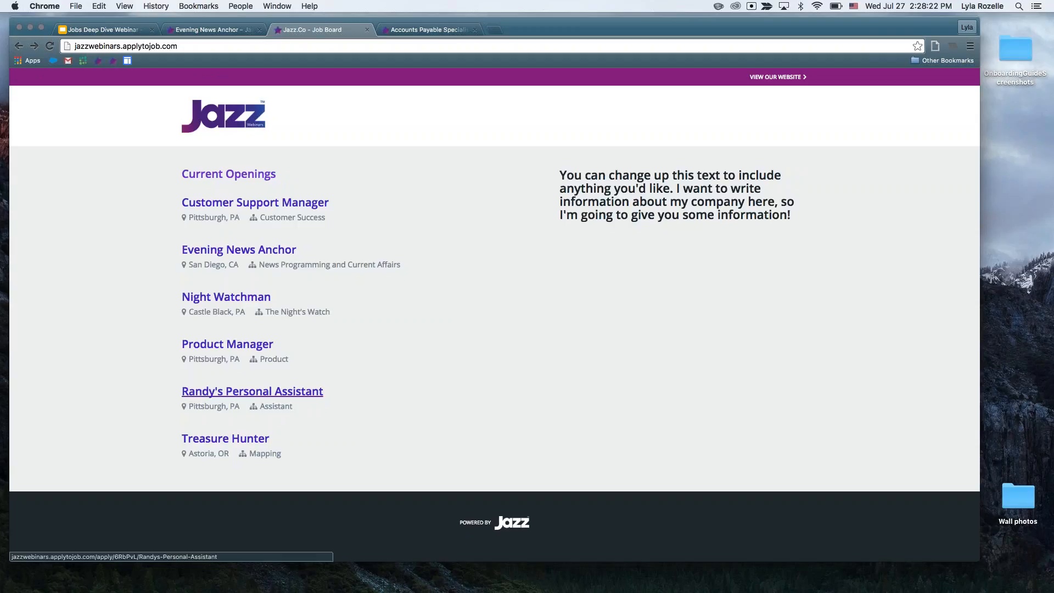
left_click(252, 391)
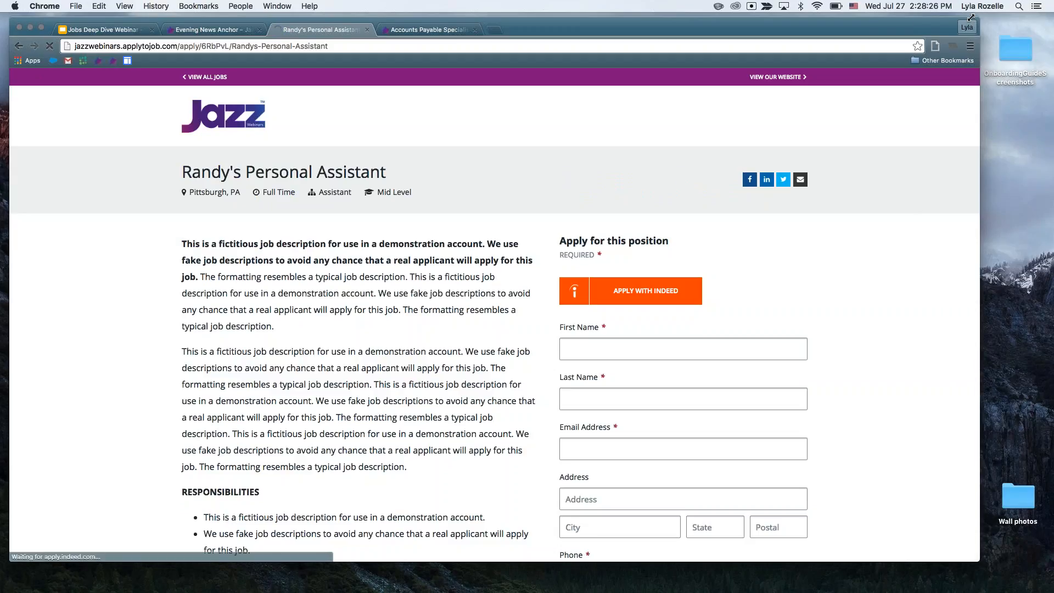
Narrow the browser window to phone width and examine the posting's responsive layout from its heading down to the application form.
left_click_drag(977, 17, 442, 96)
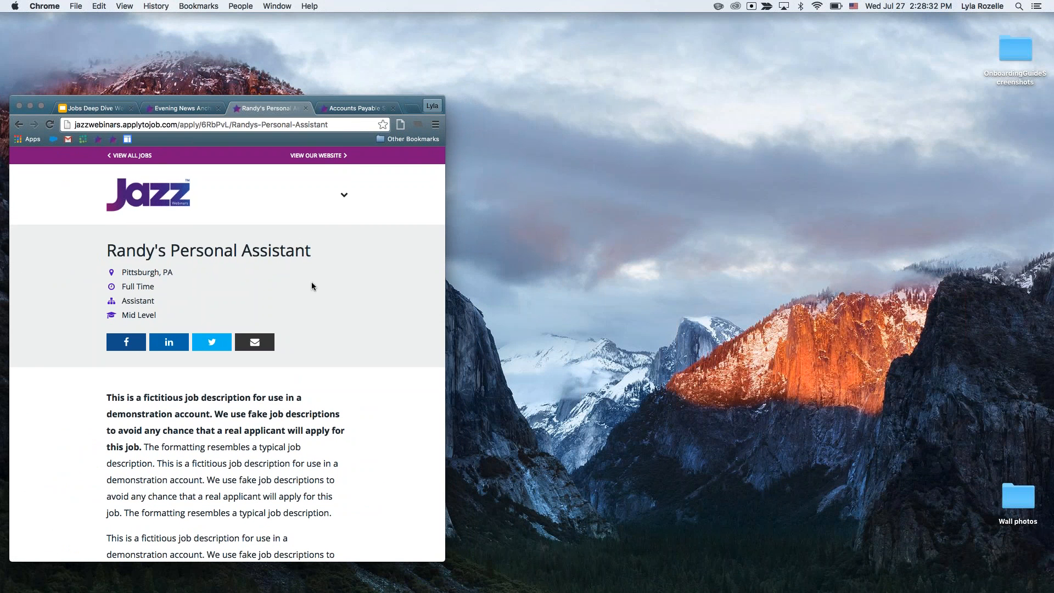
scroll(312, 282, "down", 6)
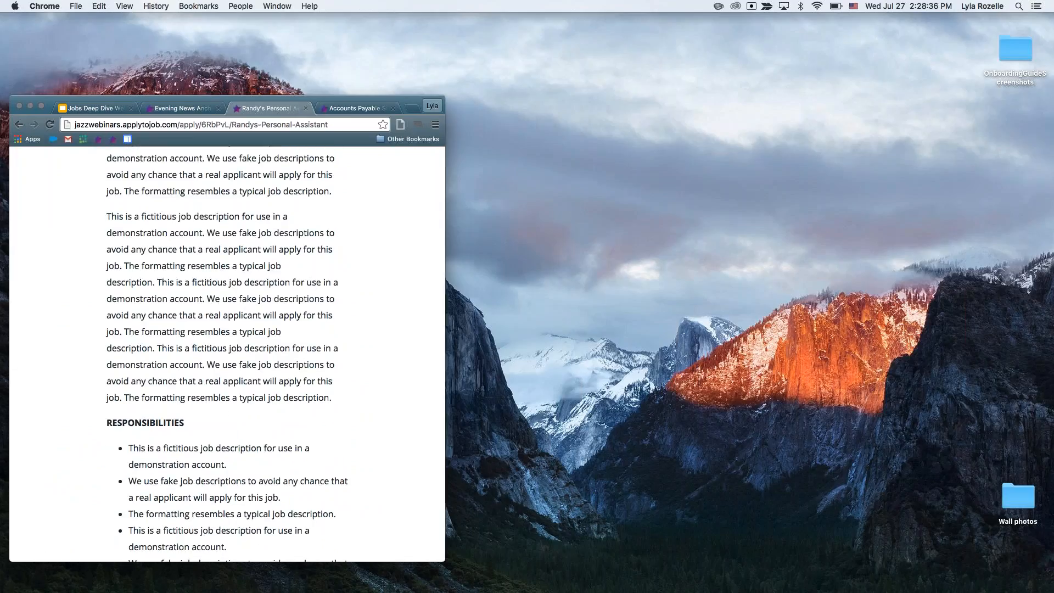
scroll(327, 269, "up", 3)
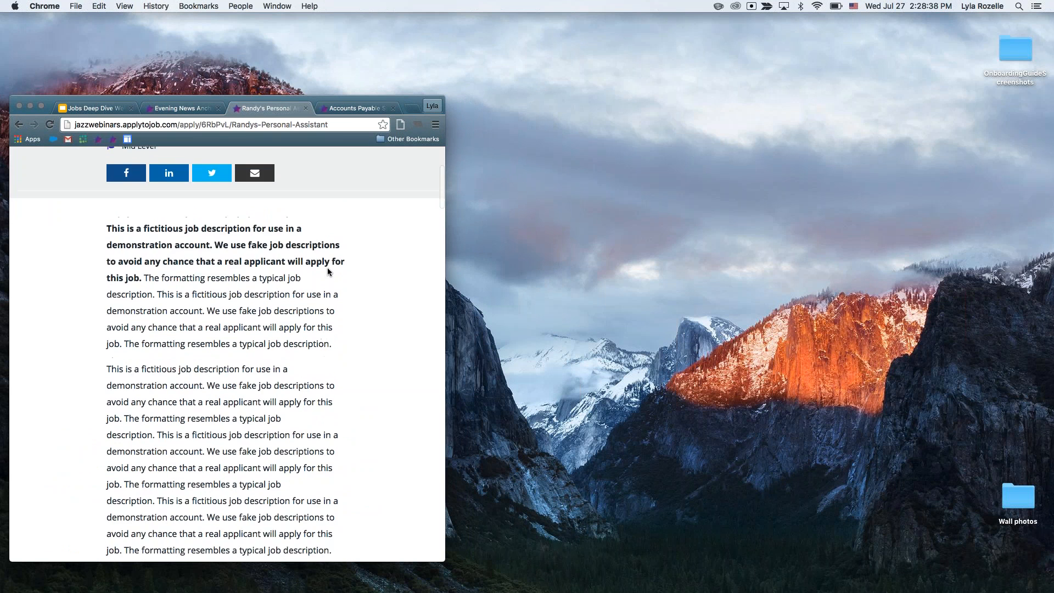
scroll(227, 357, "down", 14)
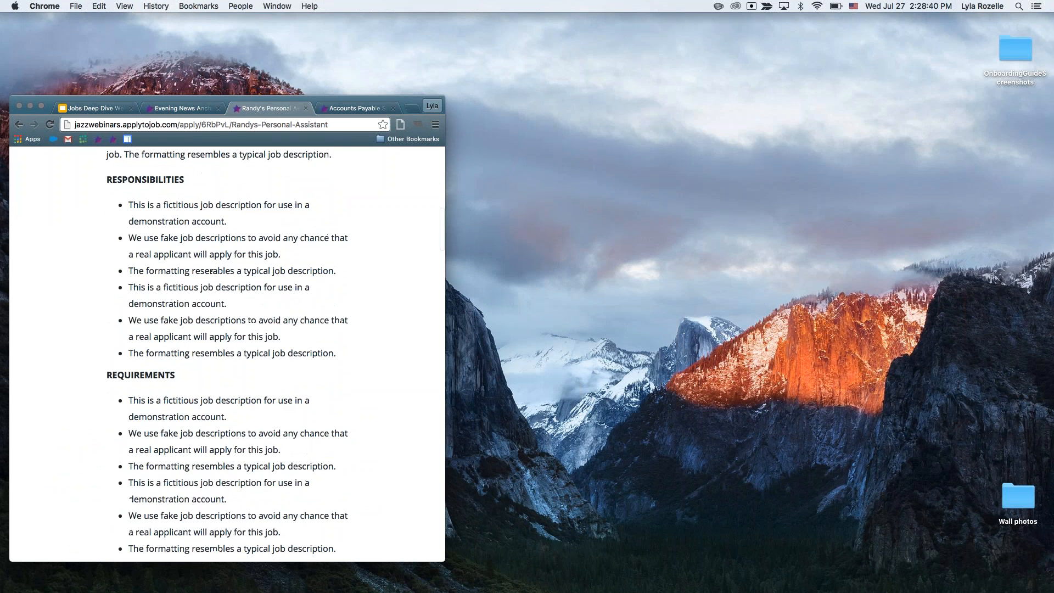
scroll(228, 357, "down", 2)
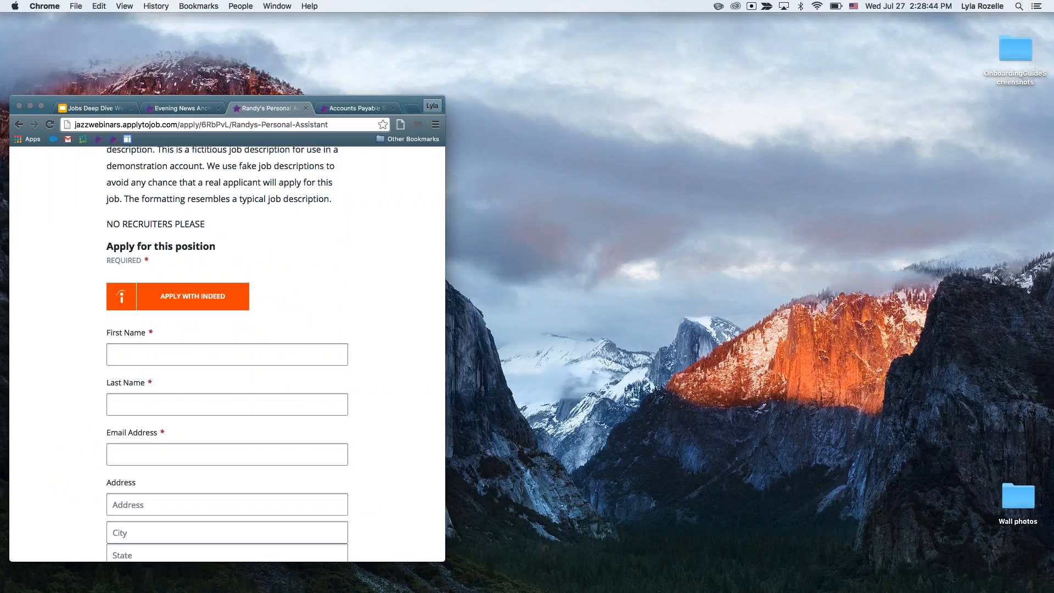
scroll(333, 263, "down", 2)
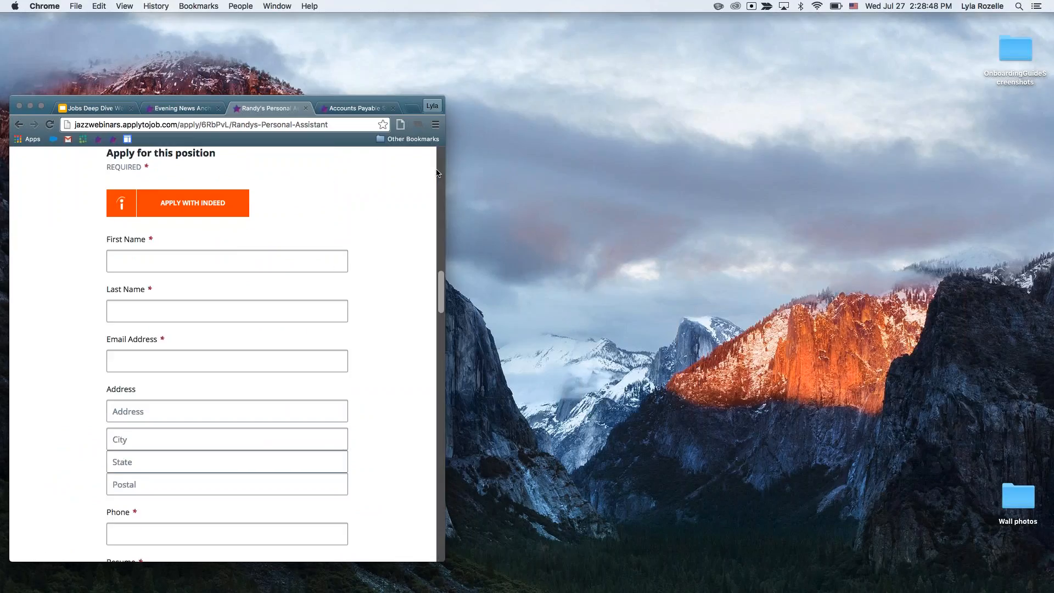
Widen the browser window again and resume presenting the webinar slides from "Be Mobile Ready".
left_click_drag(575, 47, 879, 24)
scroll(445, 319, "up", 20)
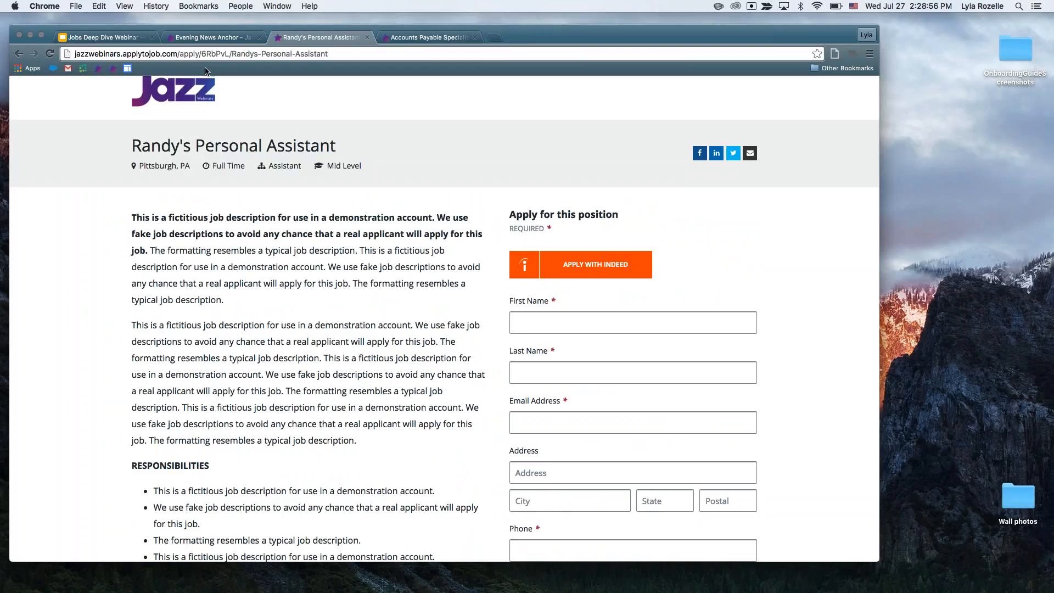
left_click(118, 38)
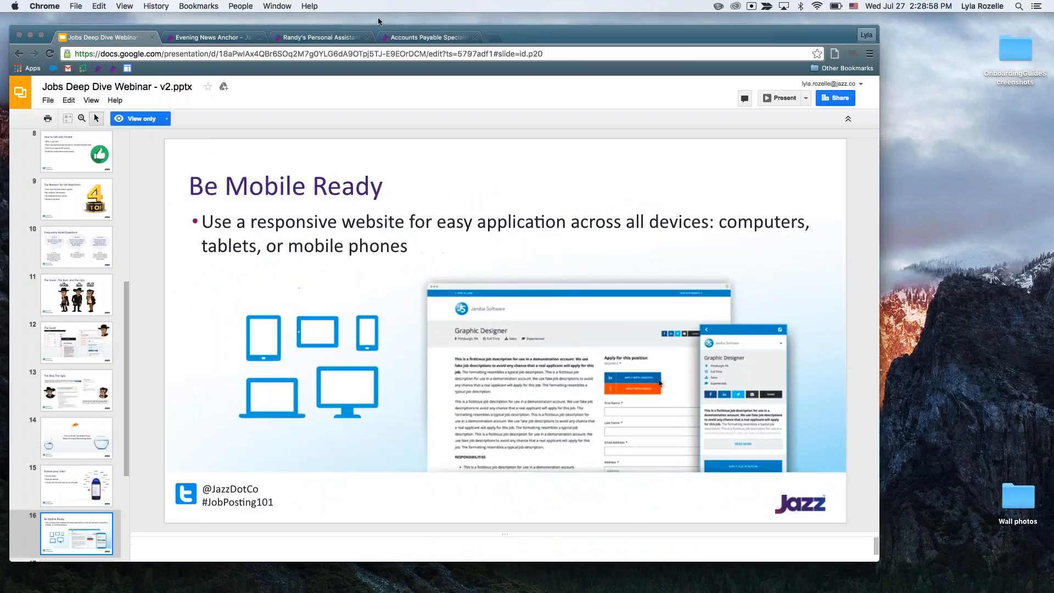
left_click(779, 103)
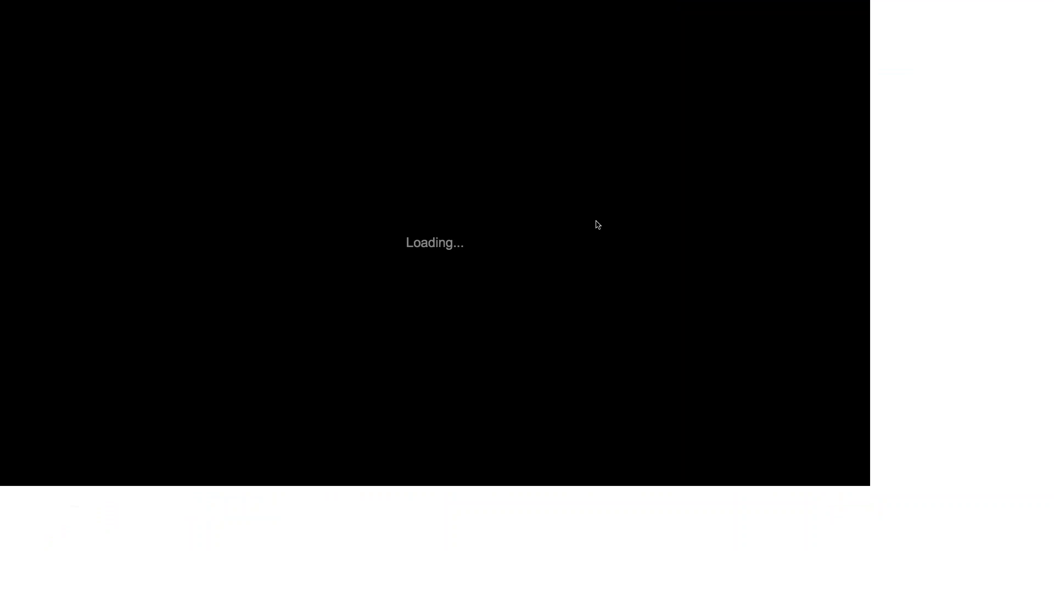
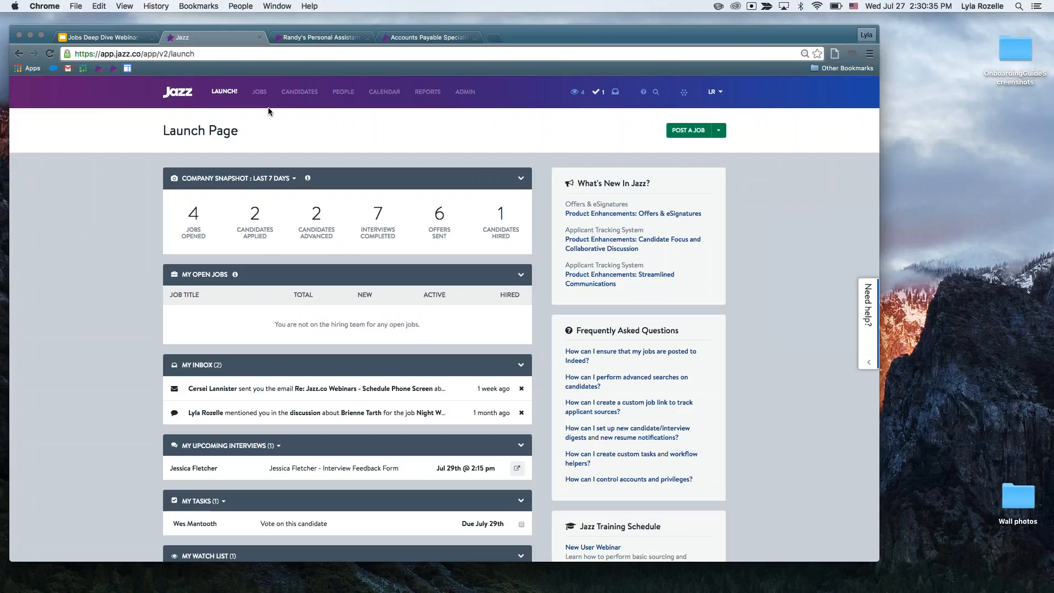
Start a new job from the jobs list and look over the blank posting form down to the Job Exposure settings.
left_click(259, 92)
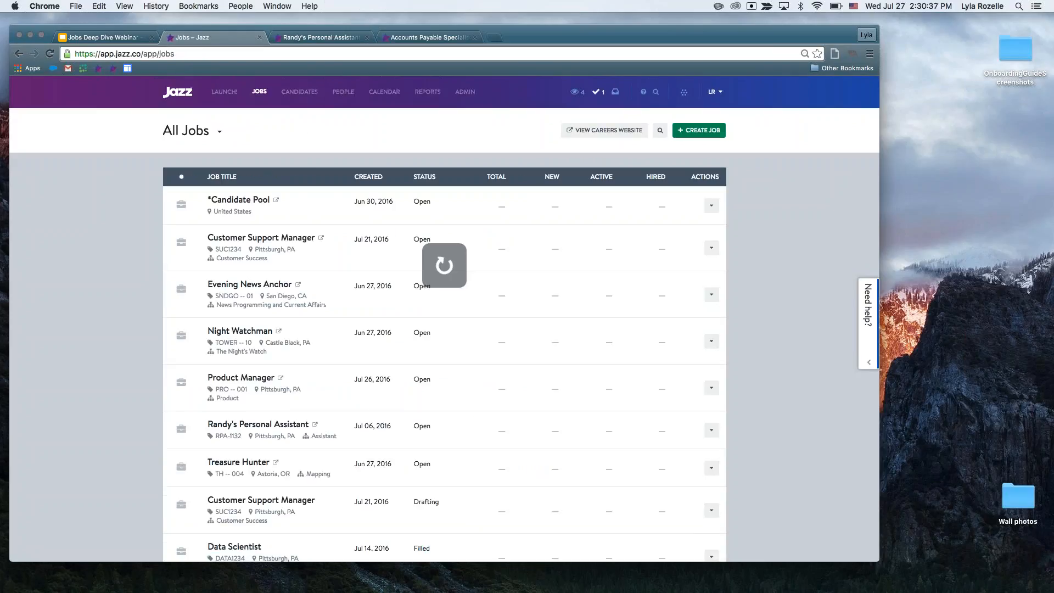
left_click(711, 134)
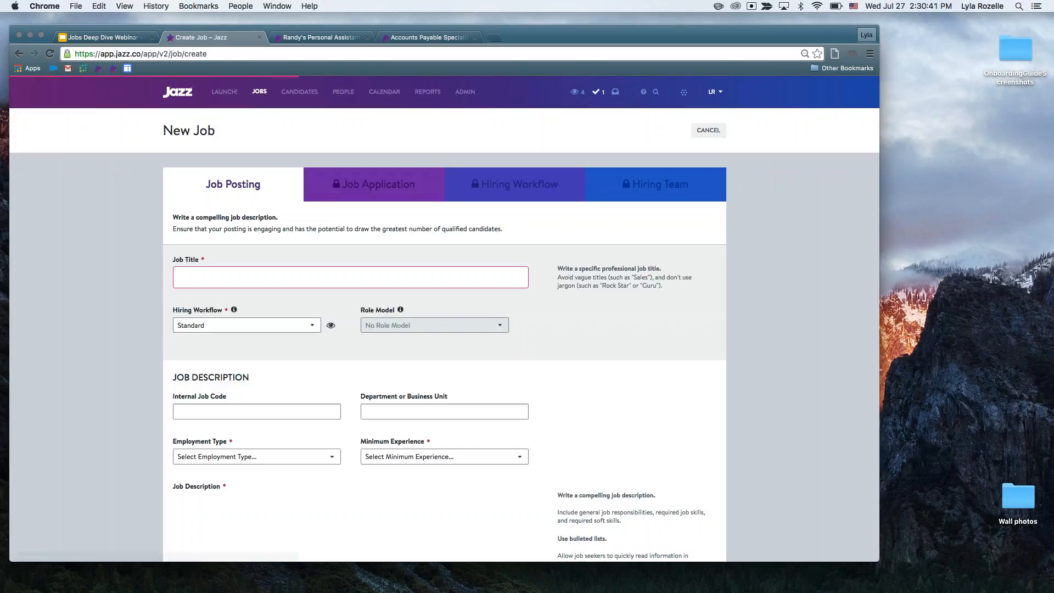
scroll(659, 261, "down", 2)
scroll(553, 173, "down", 1)
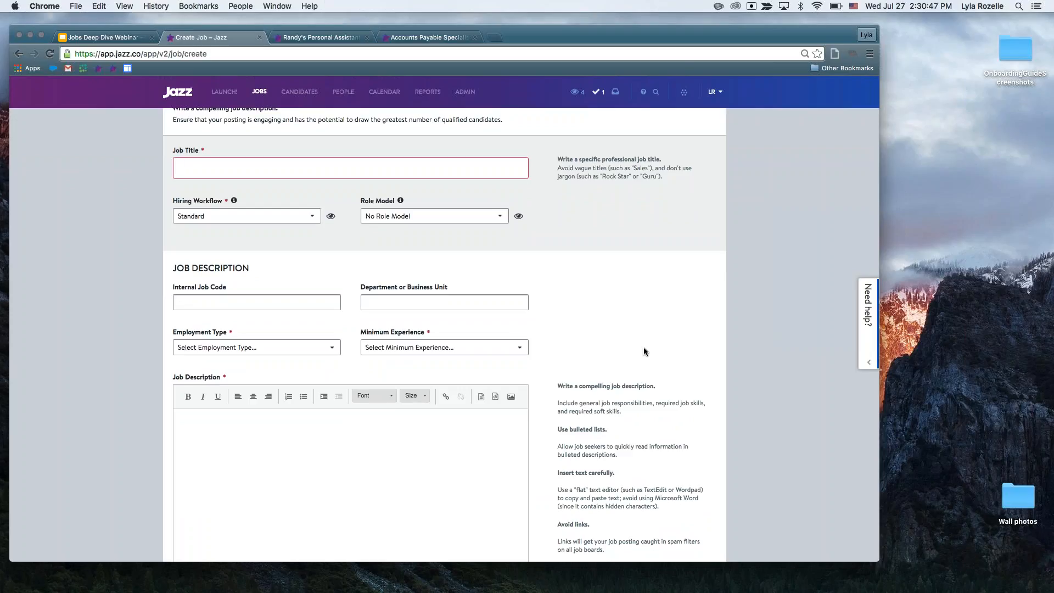
scroll(644, 351, "down", 4)
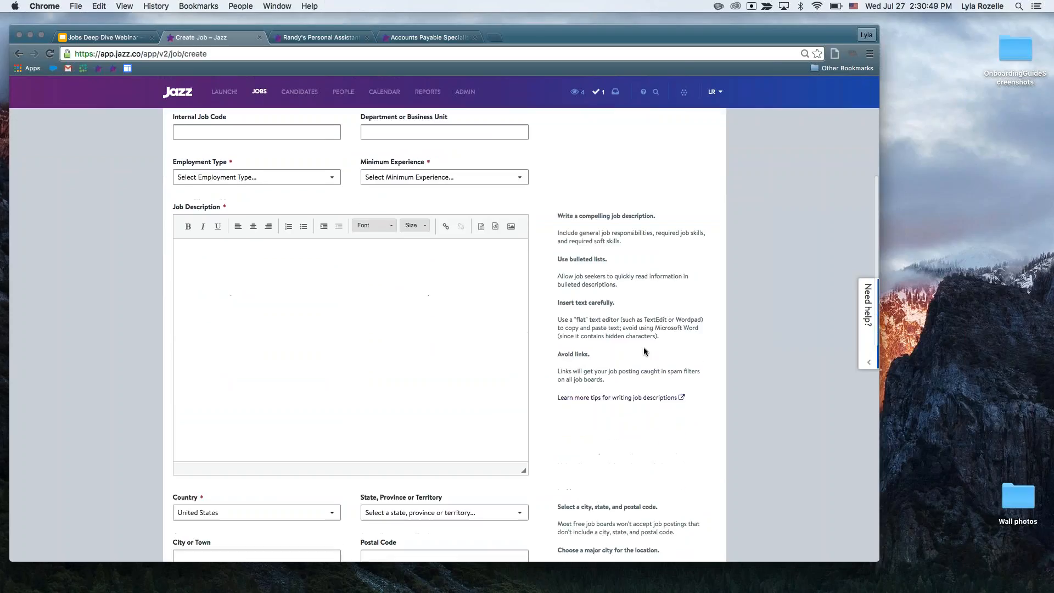
scroll(644, 347, "down", 3)
scroll(643, 347, "up", 2)
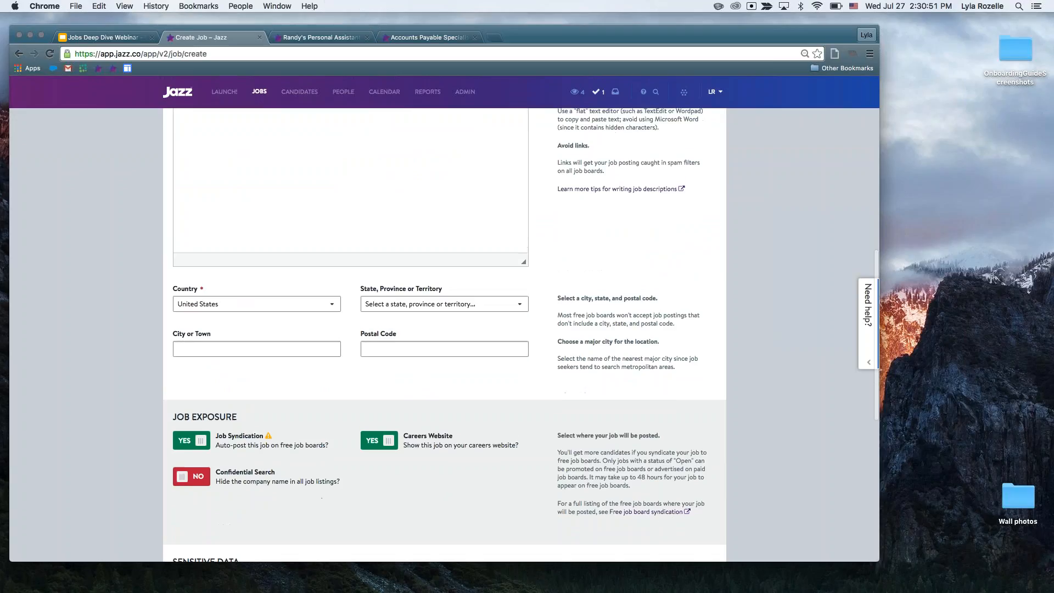
scroll(445, 335, "up", 5)
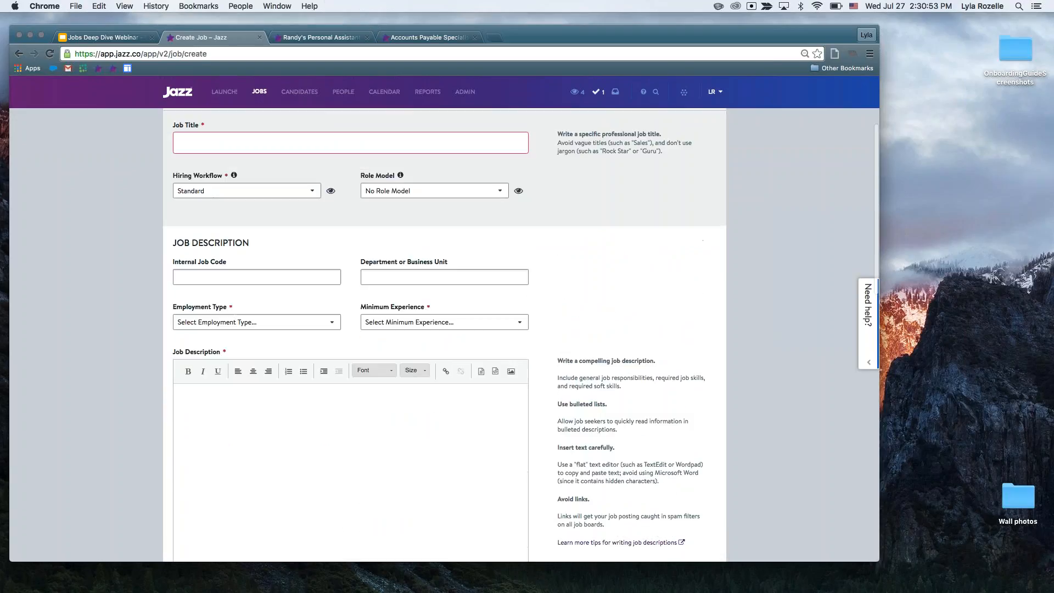
scroll(445, 335, "up", 1)
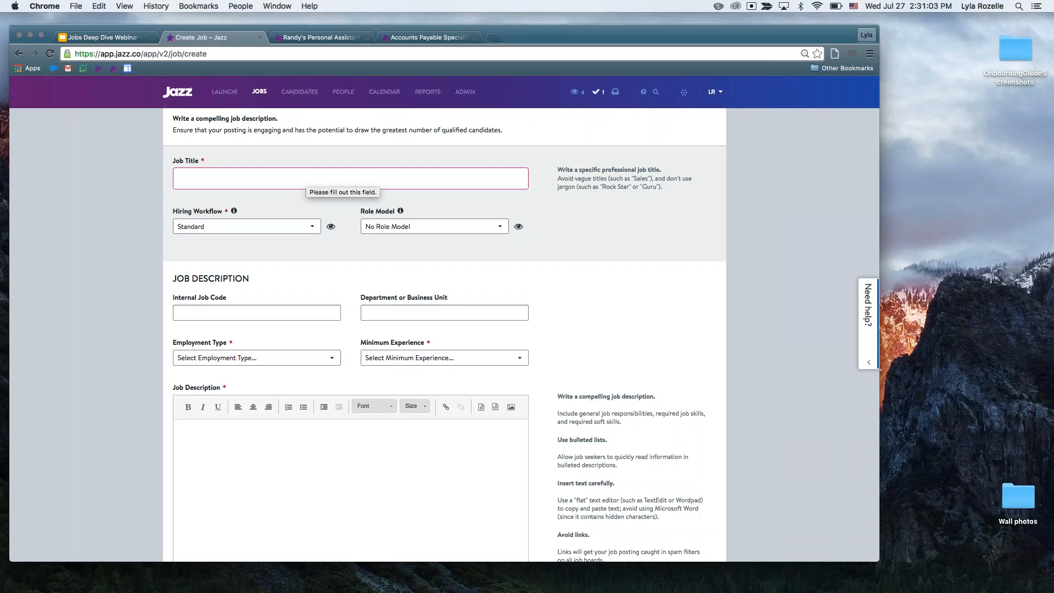
Enter a job title and shorten it to "Web" to bring up suggested titles.
type("Webinar ")
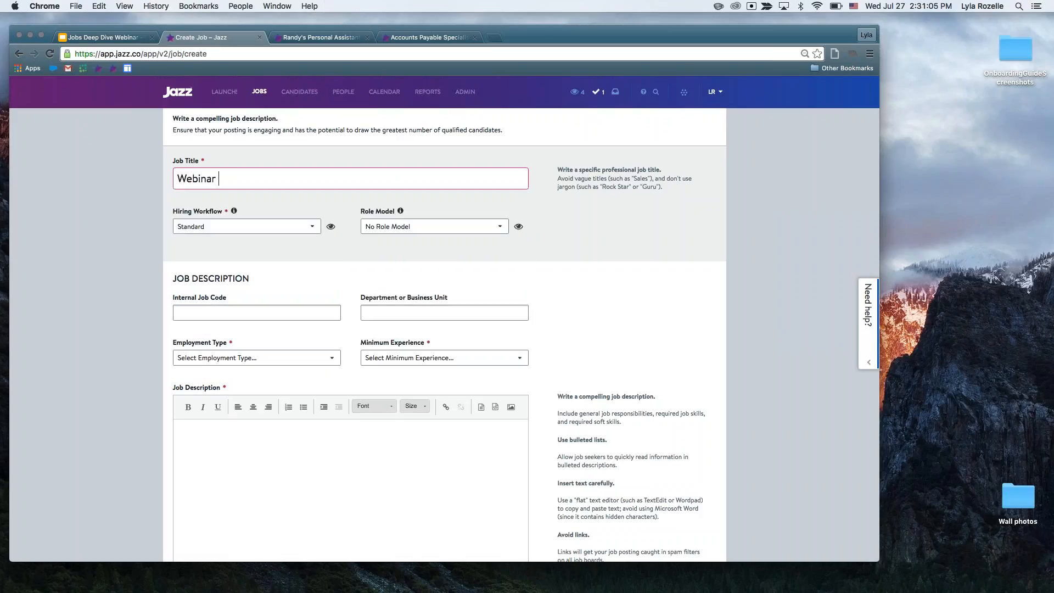
type("Presenter")
key("BackSpace")
key("BackSpace")
key("BackSpace")
key("BackSpace")
key("BackSpace")
key("BackSpace")
key("BackSpace")
key("BackSpace")
key("BackSpace")
key("BackSpace")
key("BackSpace")
key("BackSpace")
key("BackSpace")
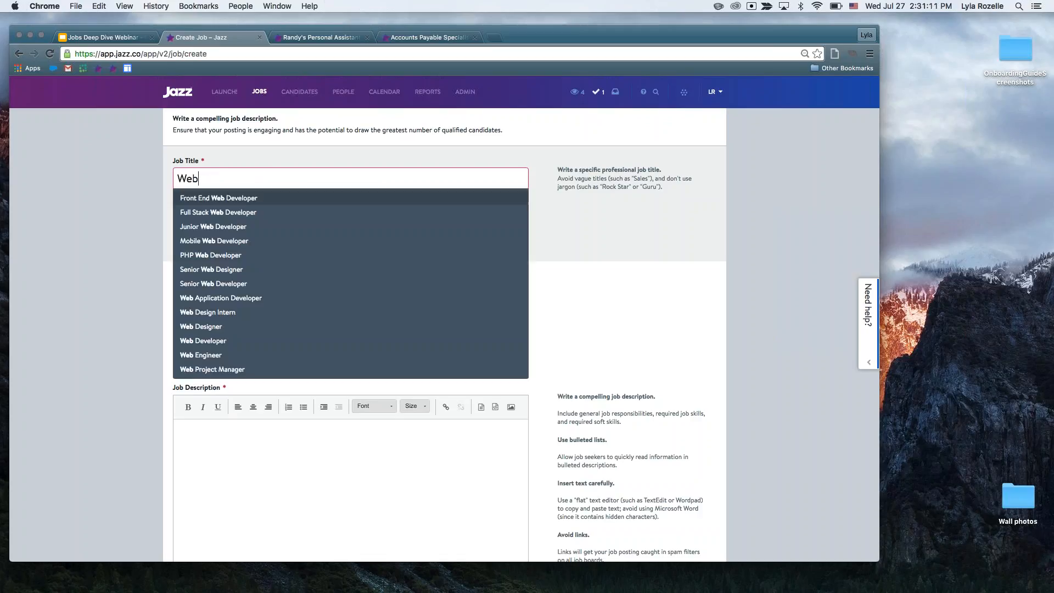
Browse the suggested job titles containing "Web", from Front End Web Developer to Senior Web Developer.
key("Down")
key("Down")
key("Down")
key("Down")
key("Down")
key("Down")
key("Down")
key("Down")
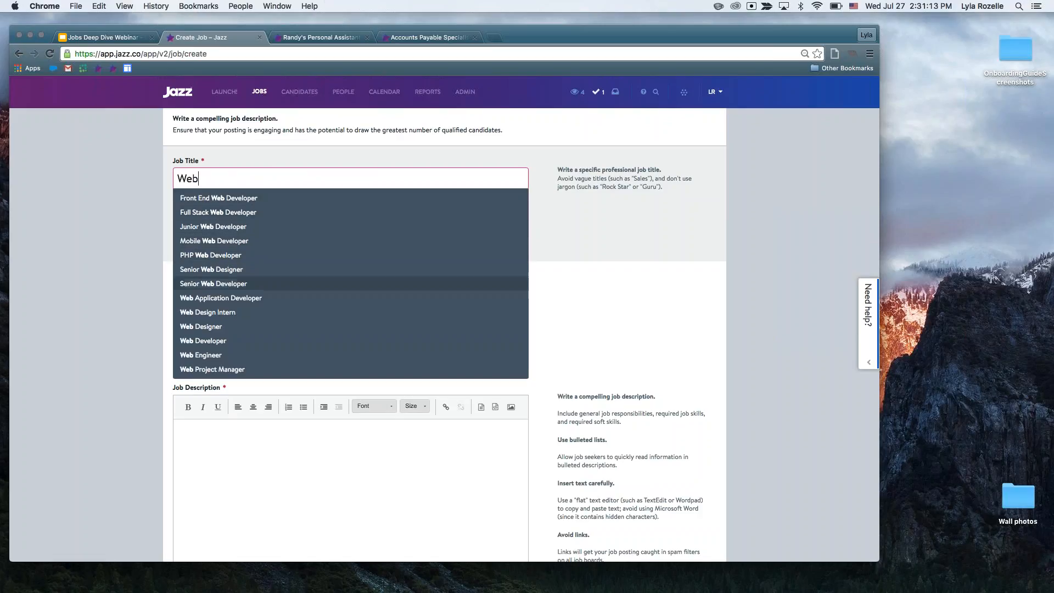
key("Up")
key("Up")
key("Up")
key("Up")
key("Up")
key("Up")
key("Up")
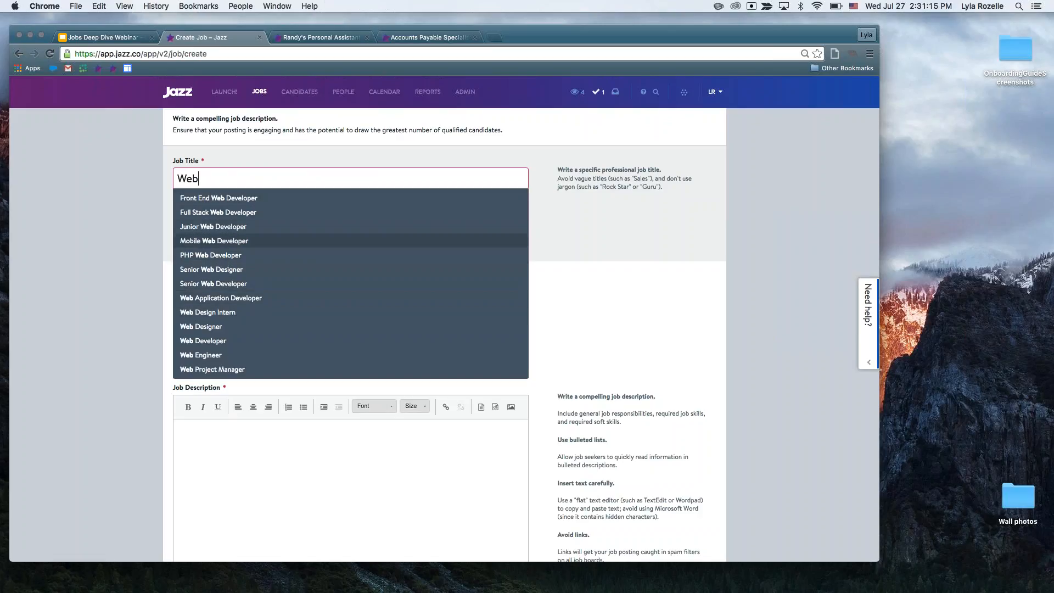
key("Up")
key("Down")
key("Up")
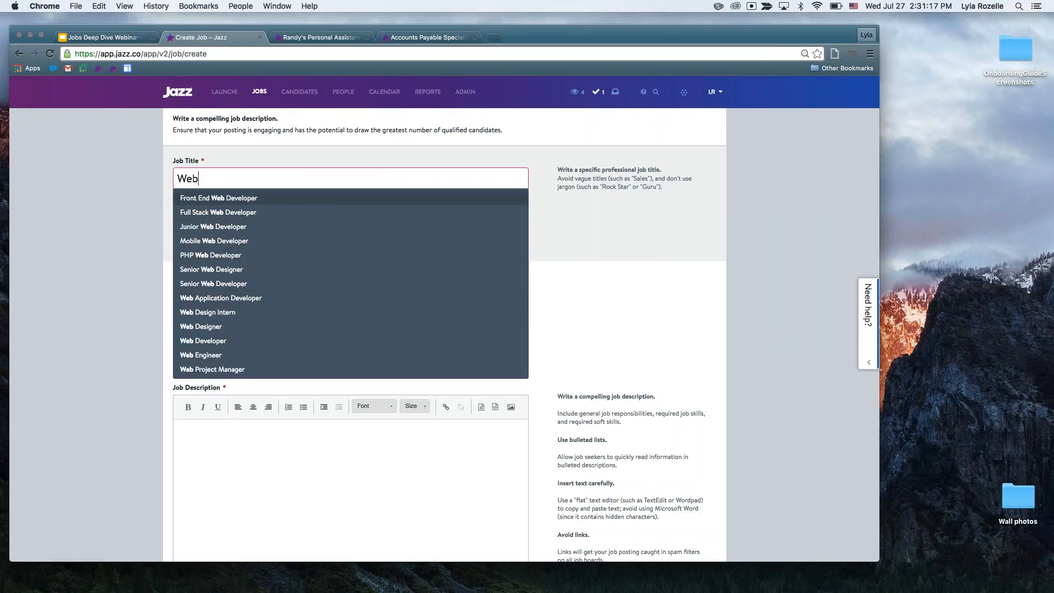
key("Down")
key("Down")
key("Down")
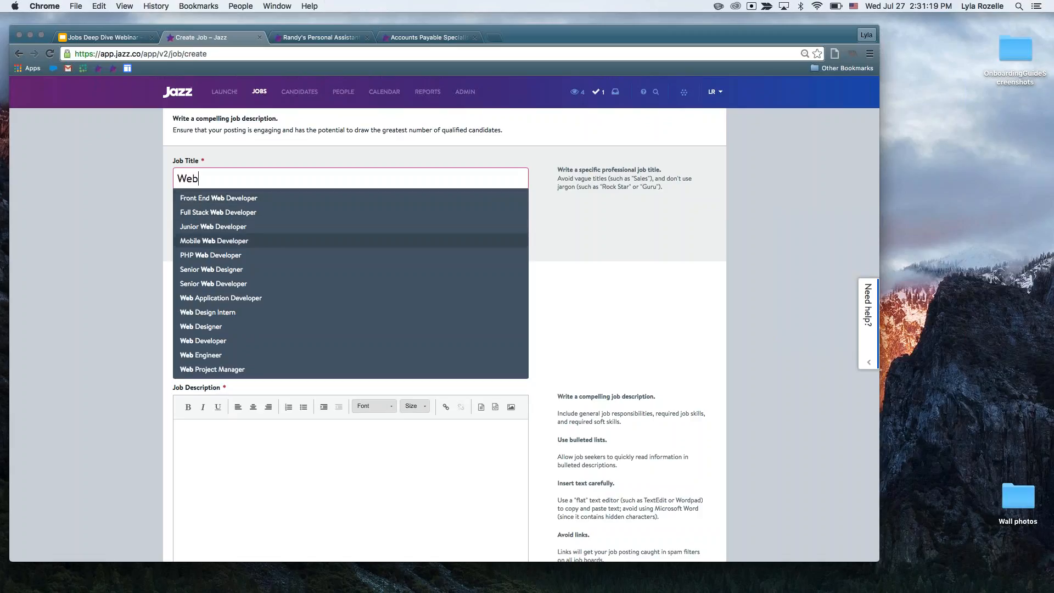
key("Down")
key("Down")
key("Down")
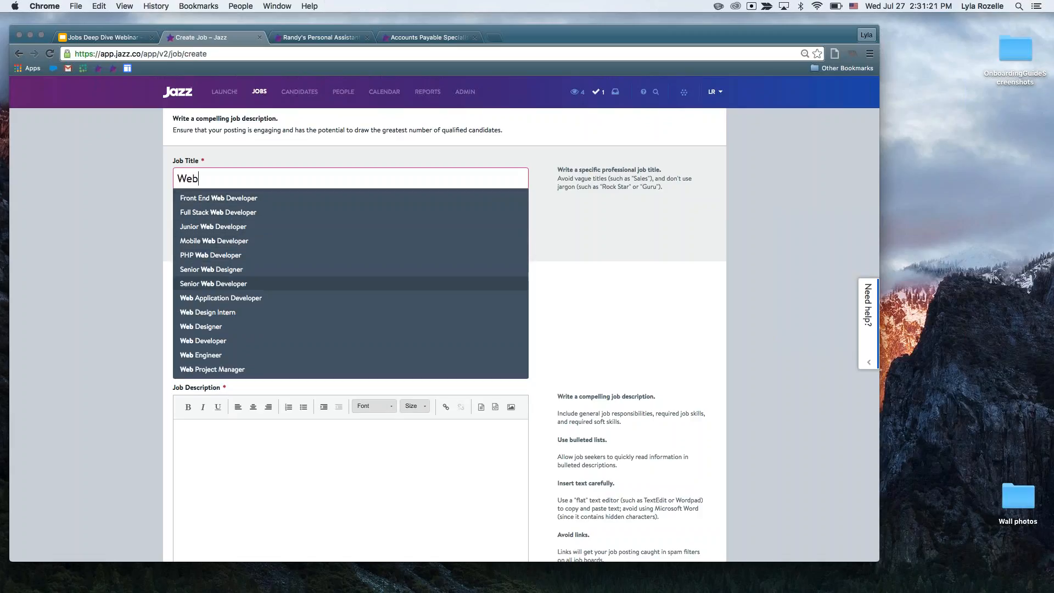
key("Up")
Complete the job title as "Webinar Presenter" without using a suggested title.
type("inar ")
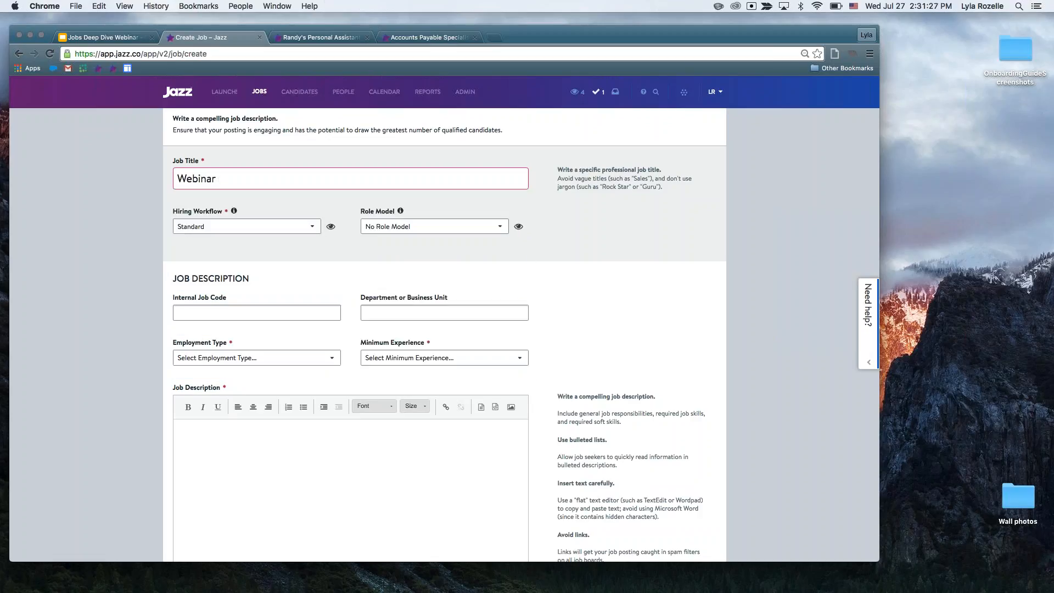
type("Presenter")
Review the hiring workflow choices, preview the stages and statuses of the Standard workflow, and select it for the job.
scroll(308, 177, "down", 1)
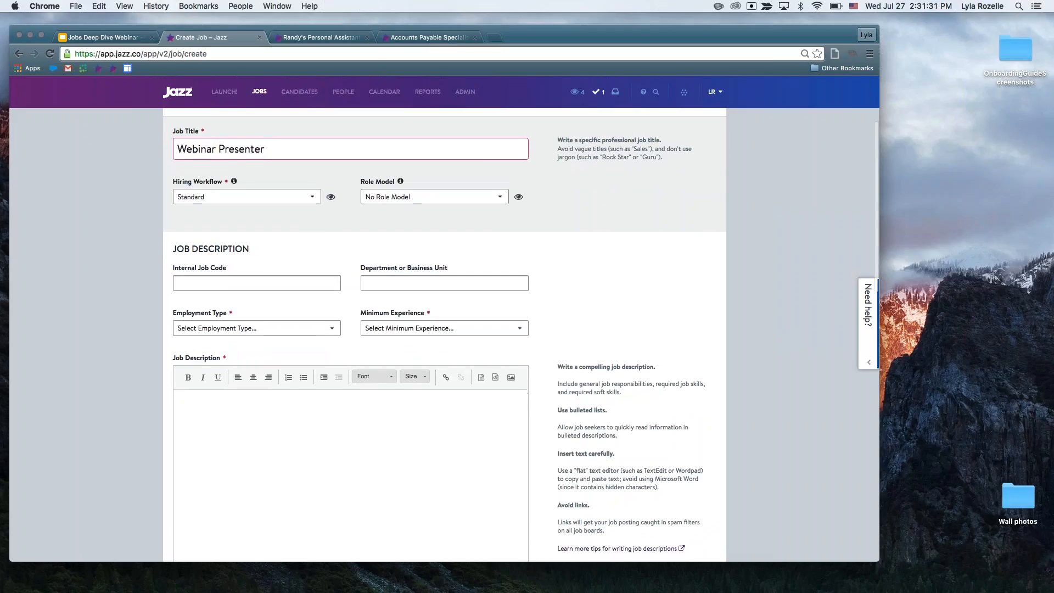
left_click(310, 196)
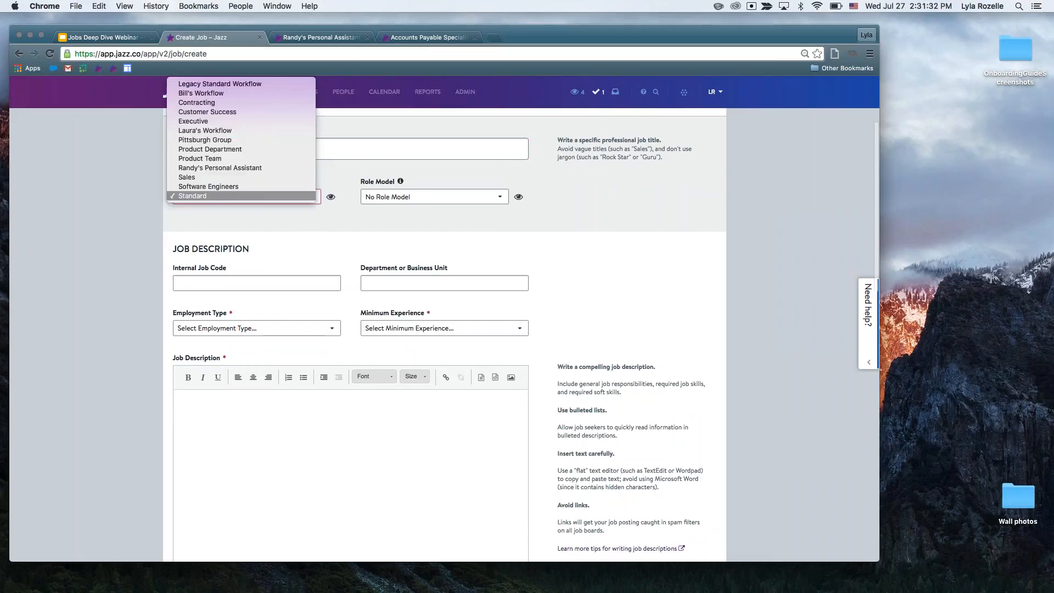
left_click(309, 218)
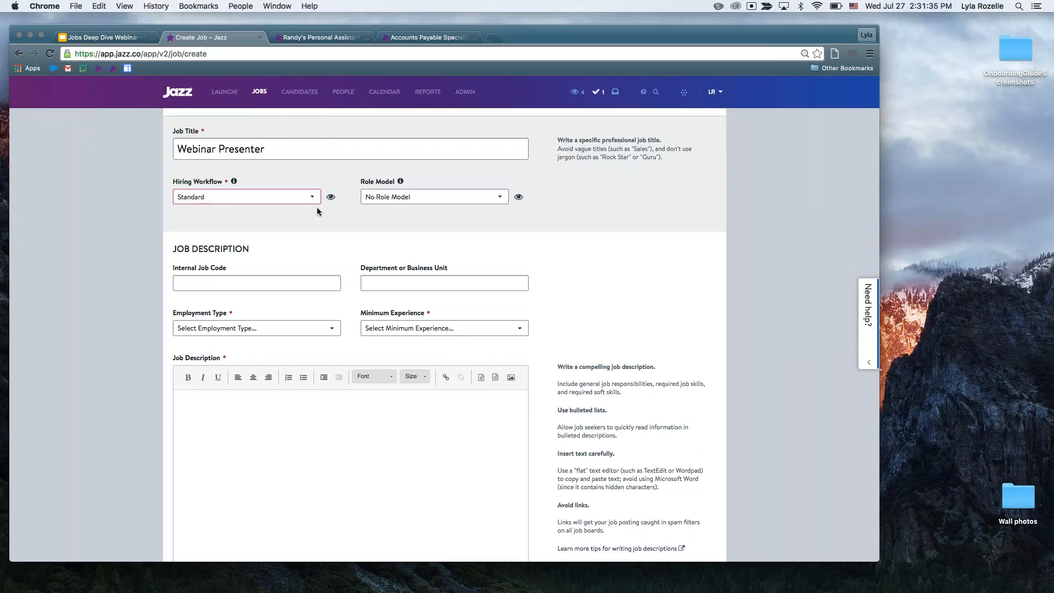
left_click(331, 196)
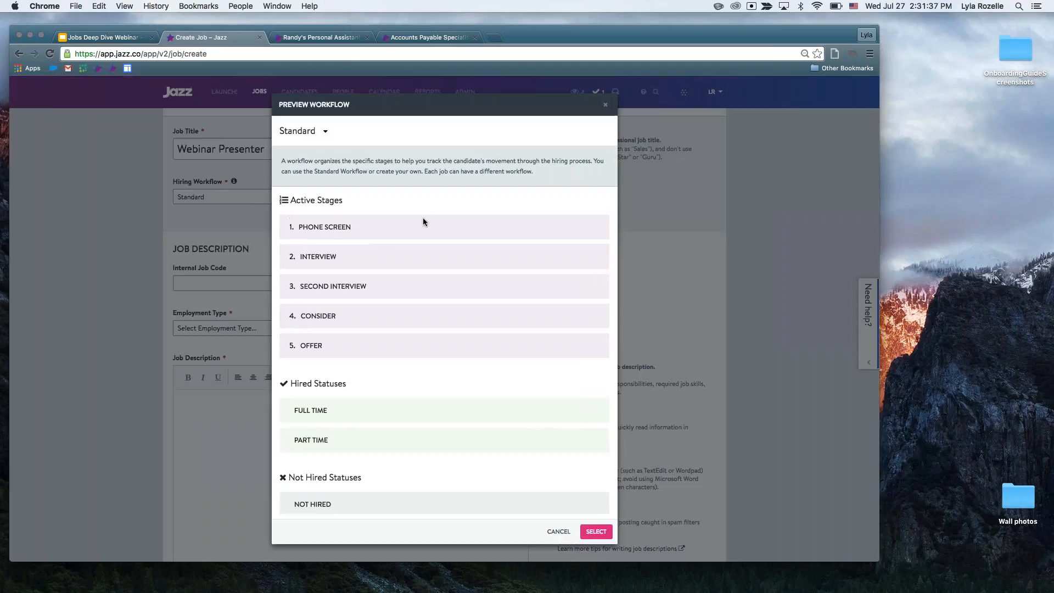
scroll(525, 318, "down", 2)
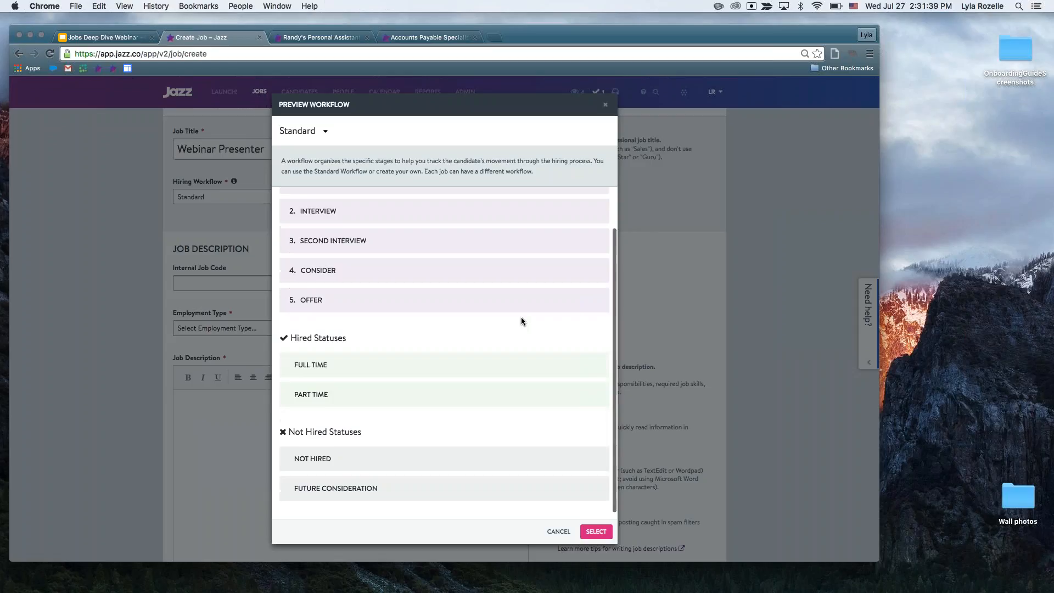
scroll(522, 318, "up", 2)
left_click(596, 532)
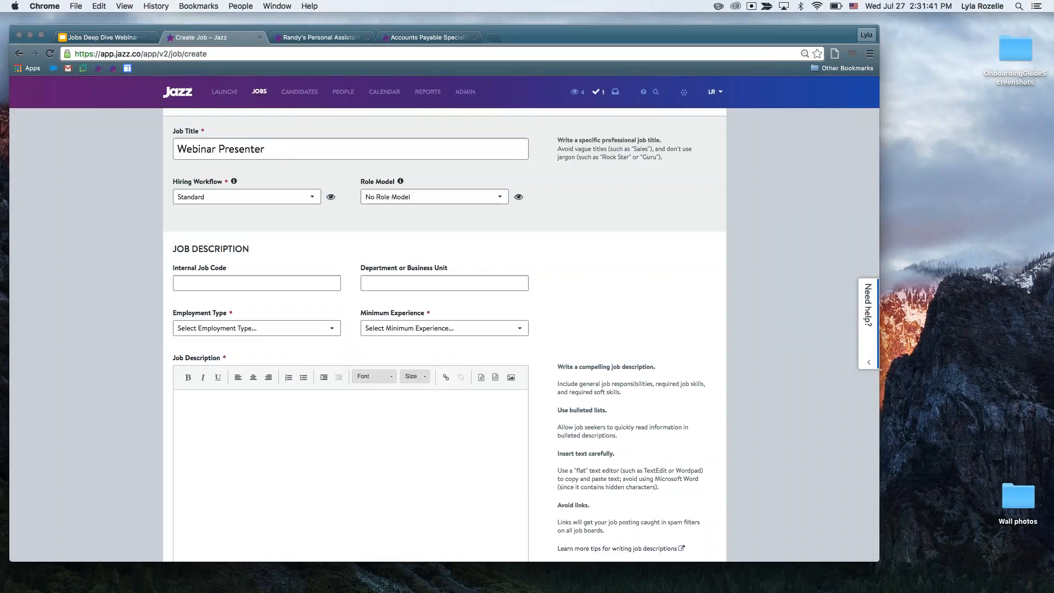
Examine the available role models for the job, keeping No Role Model.
scroll(631, 216, "down", 2)
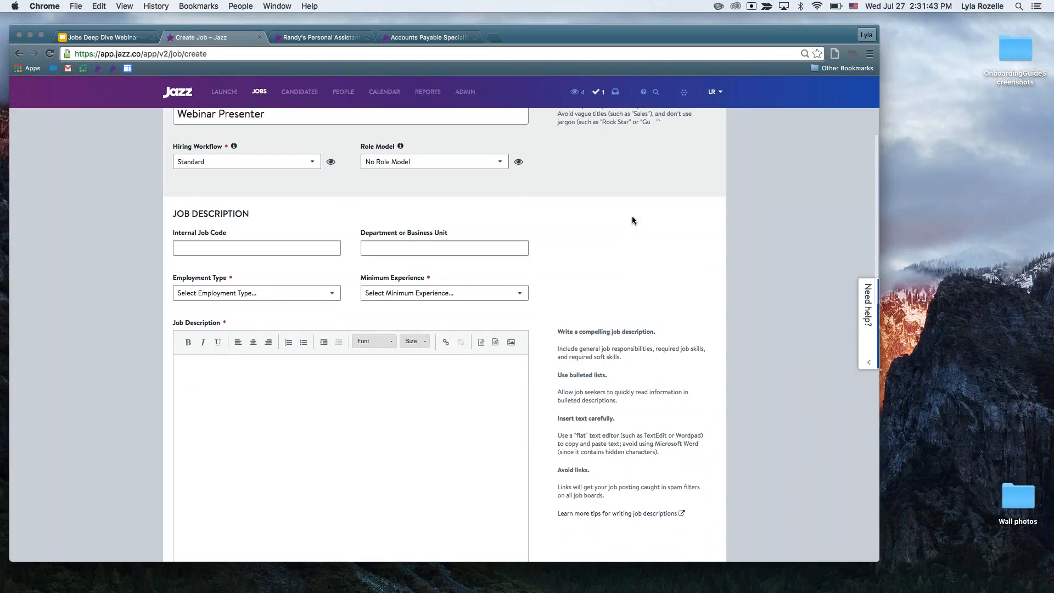
scroll(632, 216, "up", 1)
left_click(499, 184)
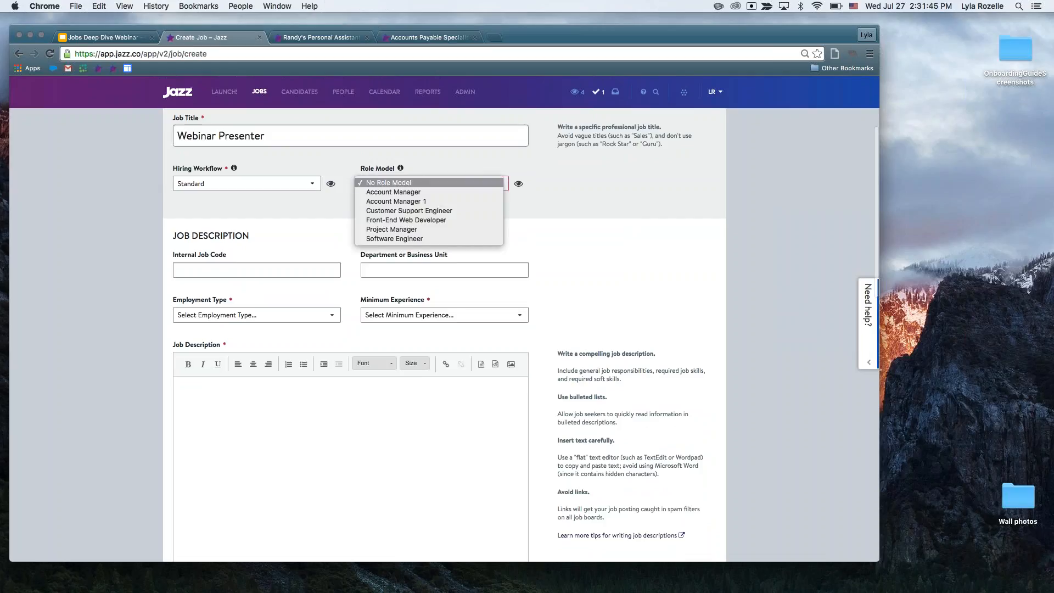
left_click(564, 225)
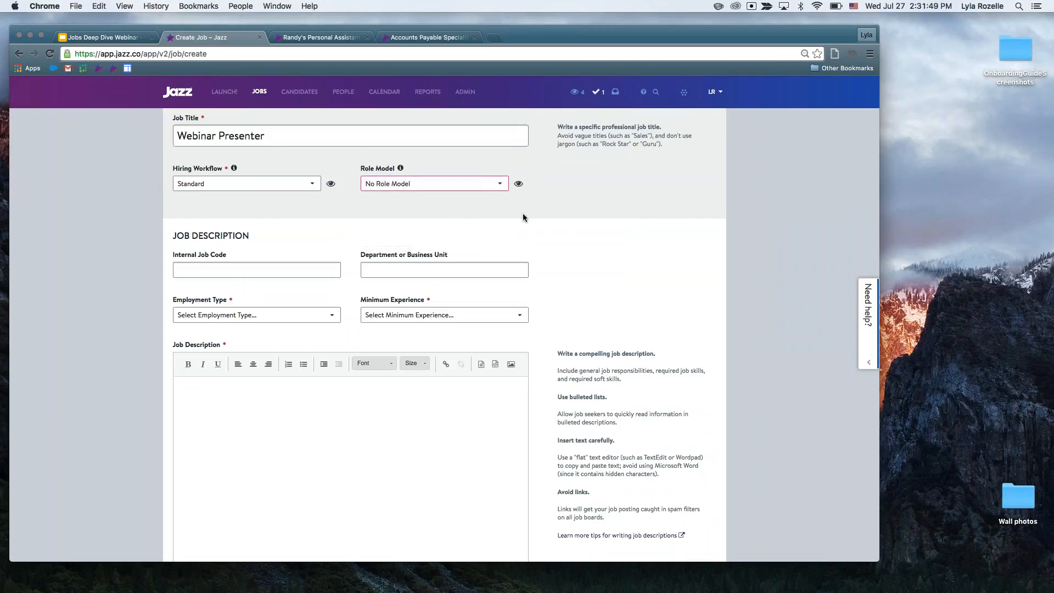
Set the internal job code in the job description section to "PGH -- 005".
scroll(568, 215, "down", 1)
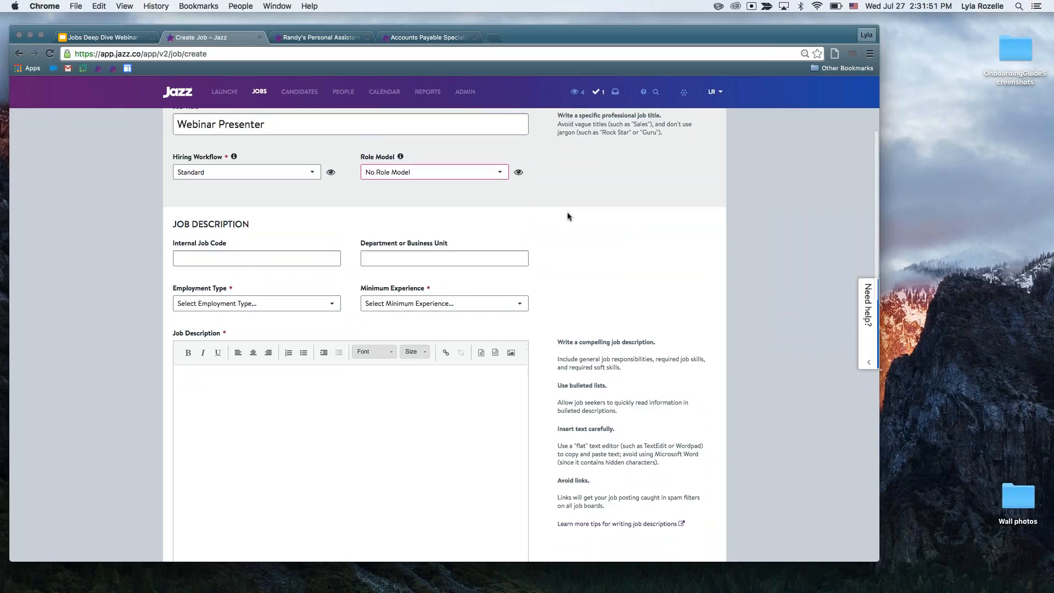
scroll(568, 216, "down", 2)
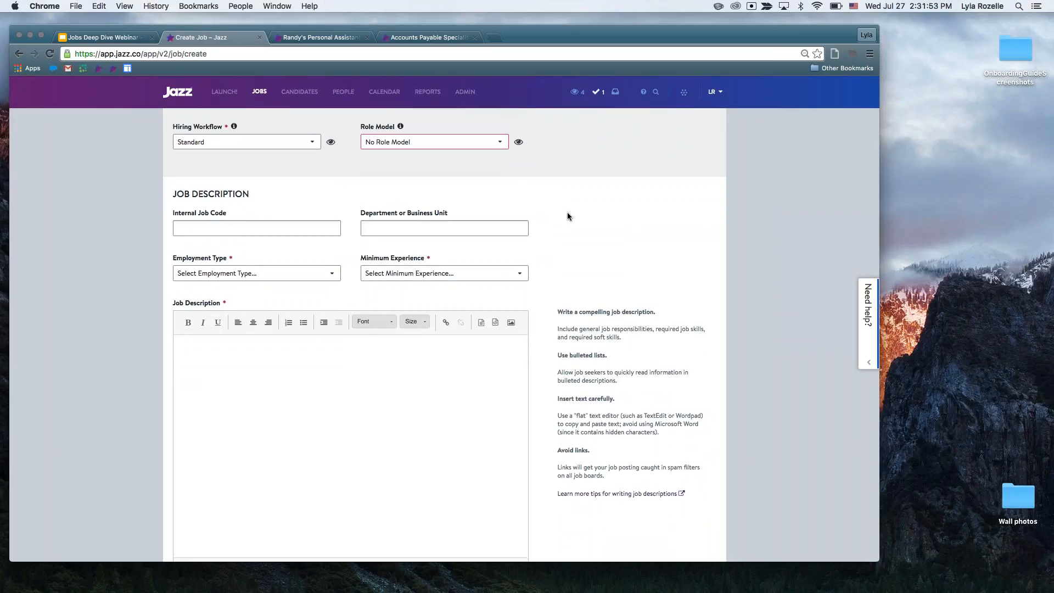
scroll(568, 216, "down", 2)
scroll(567, 216, "down", 3)
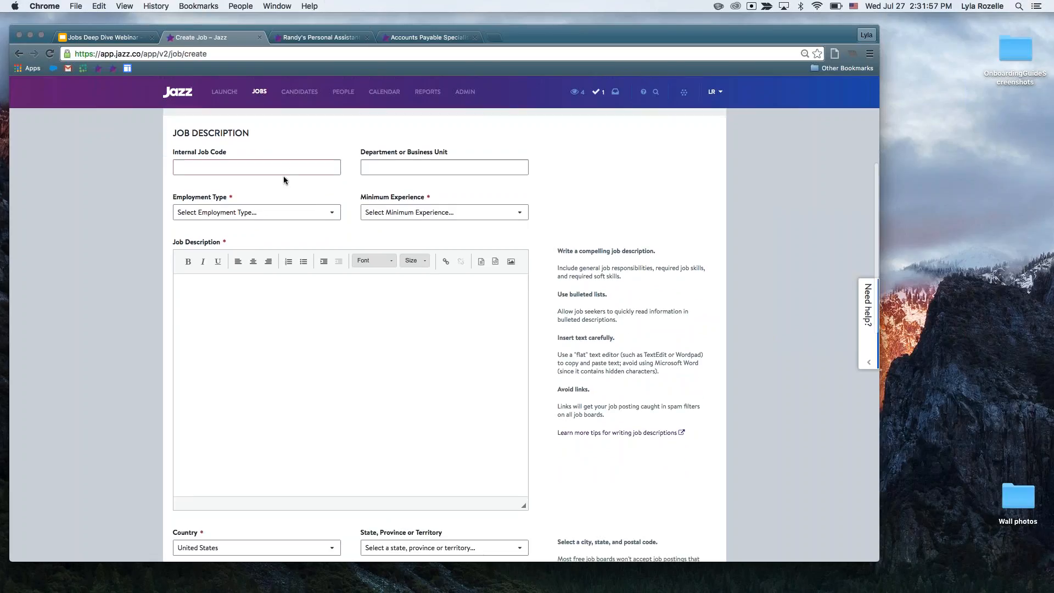
left_click(291, 170)
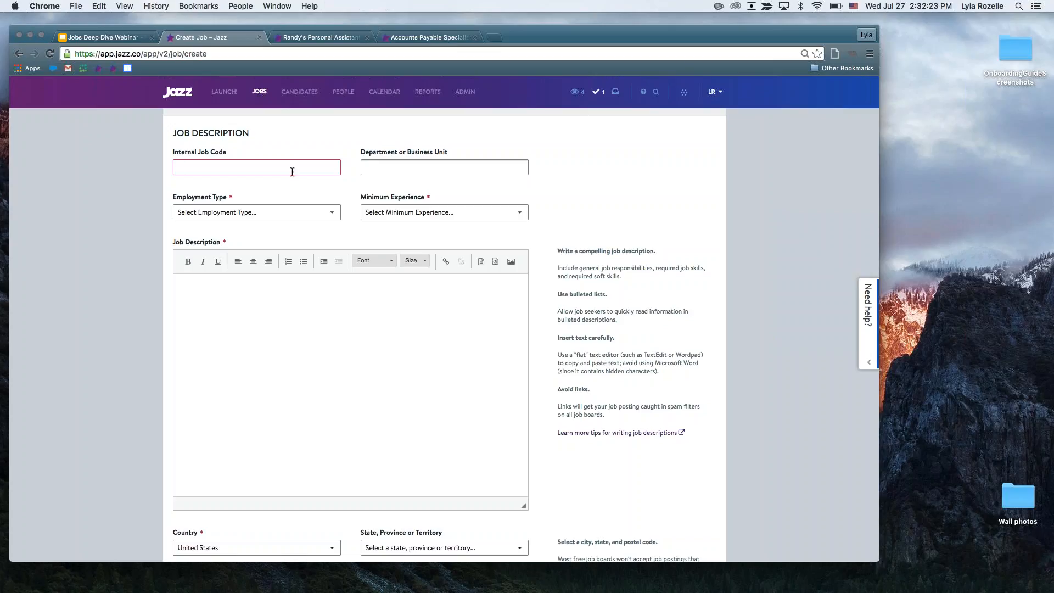
type("PGH --")
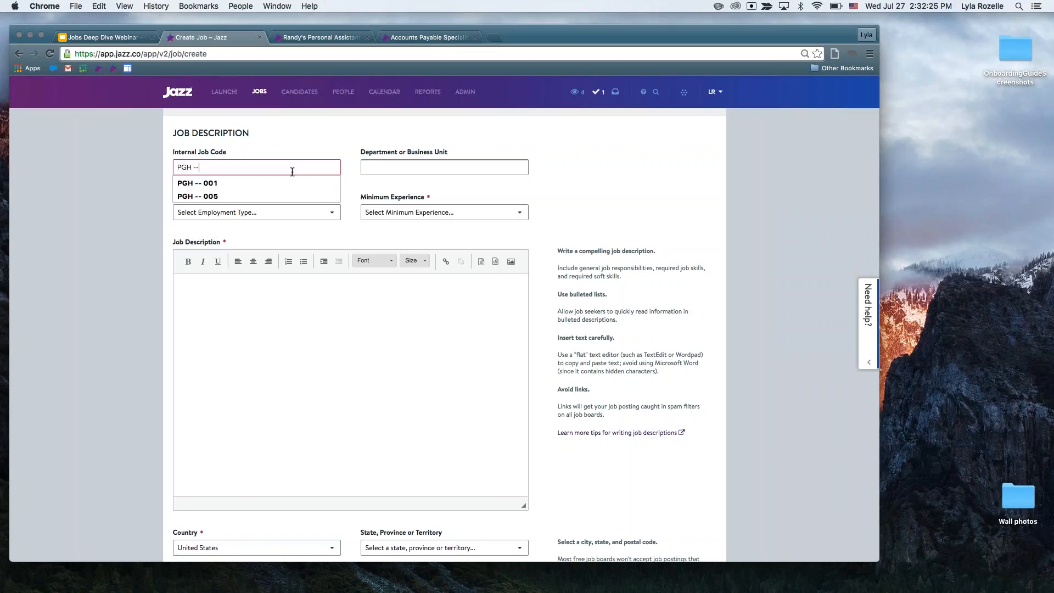
type(" 005")
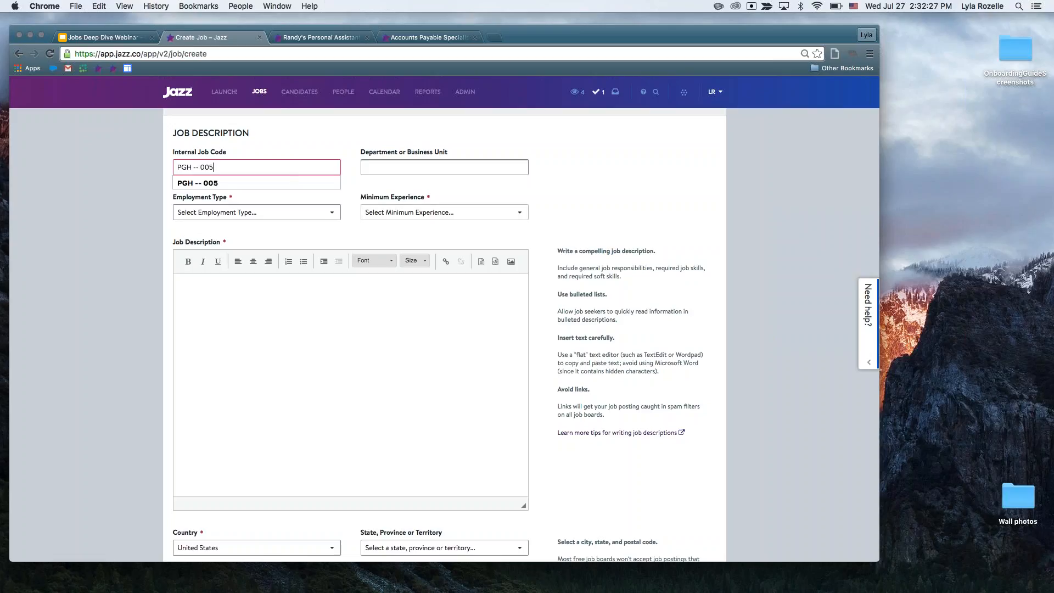
left_click(585, 192)
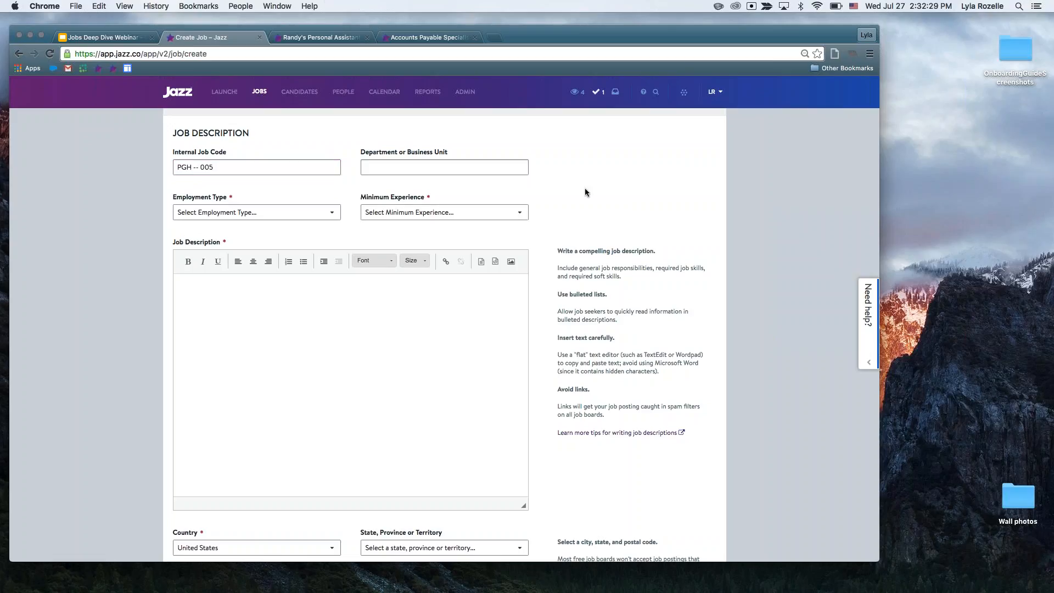
Set the job's department or business unit to the suggested "Web Team".
scroll(585, 192, "down", 1)
scroll(586, 192, "up", 1)
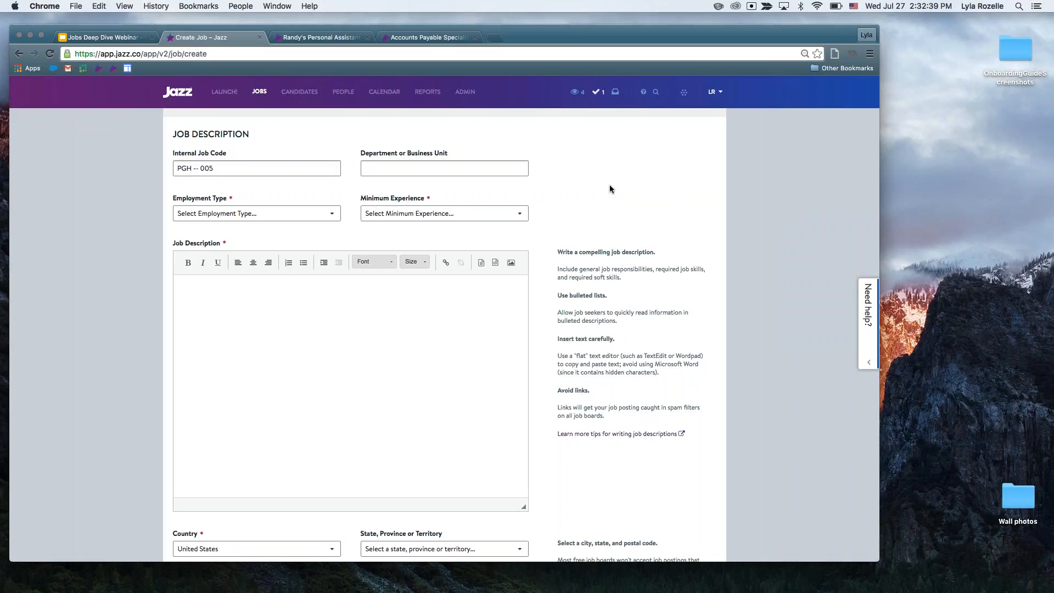
left_click(479, 167)
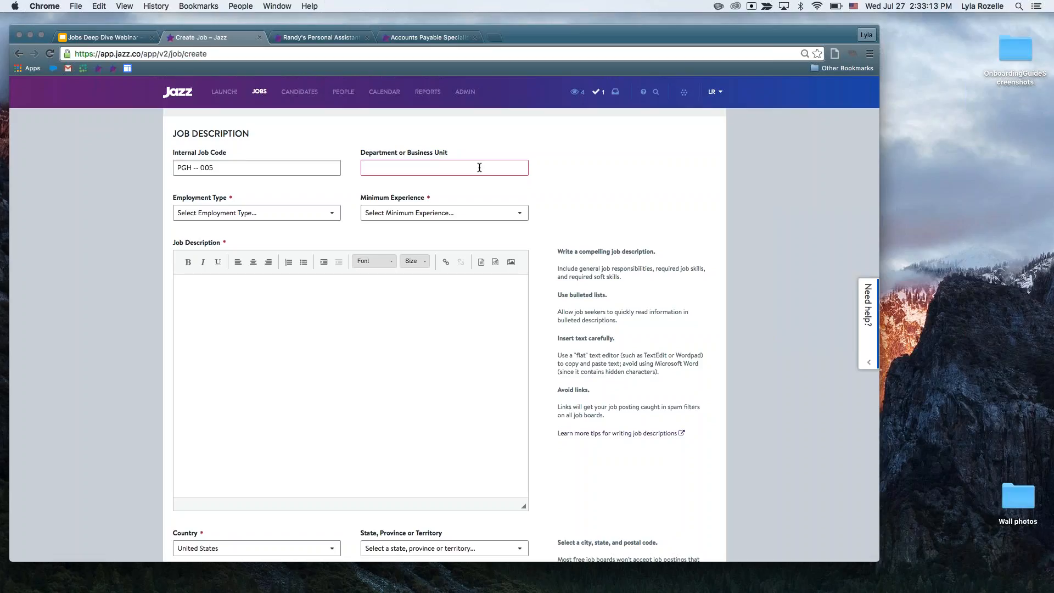
type("Web")
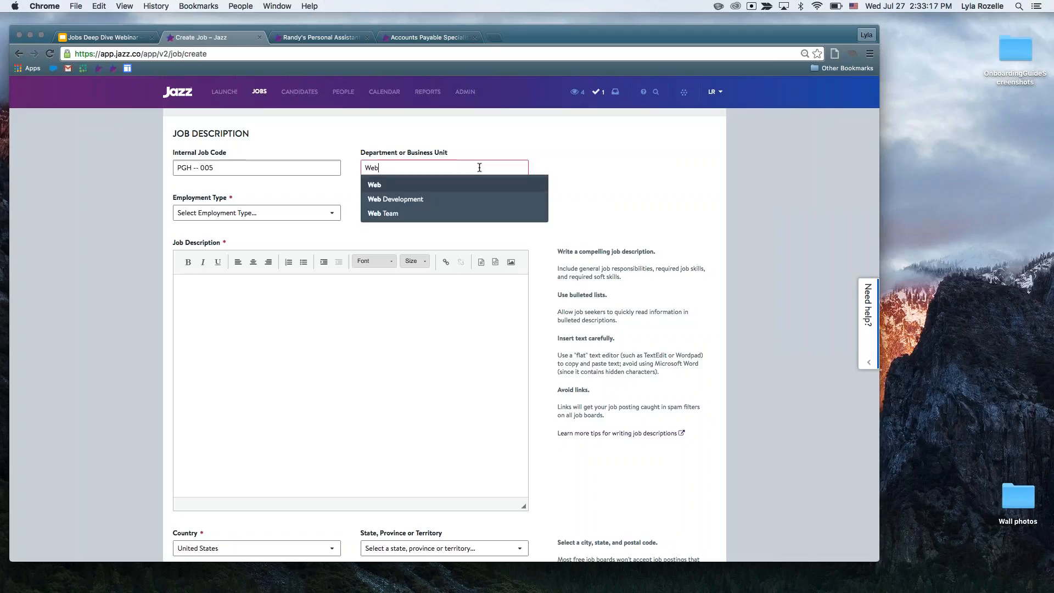
key("Down")
key("Down")
key("Up")
key("Down")
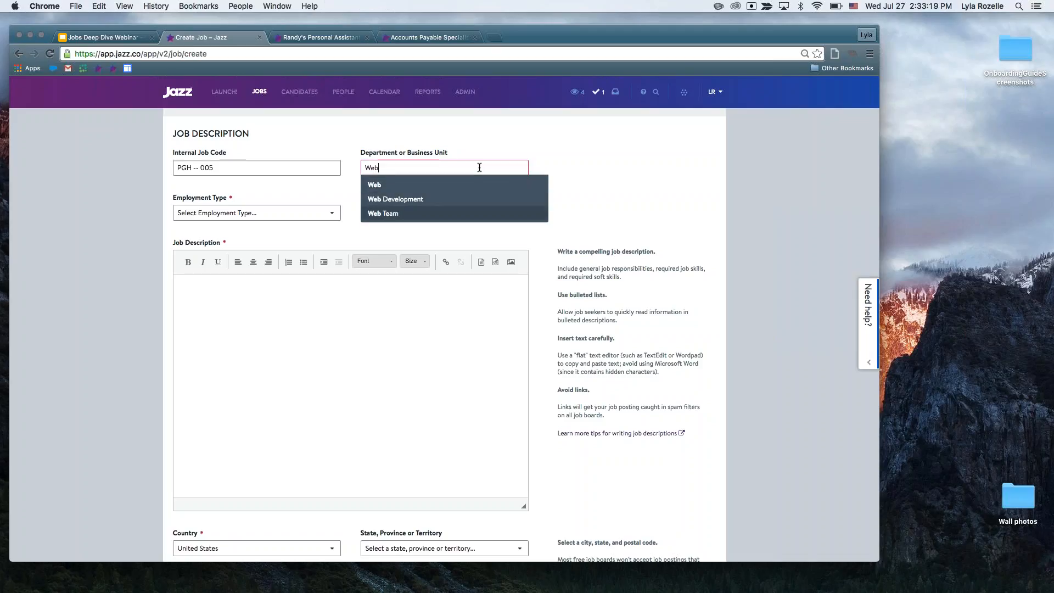
key("Return")
Set the employment type to Seasonal and the minimum experience to Mid Level.
scroll(562, 193, "down", 1)
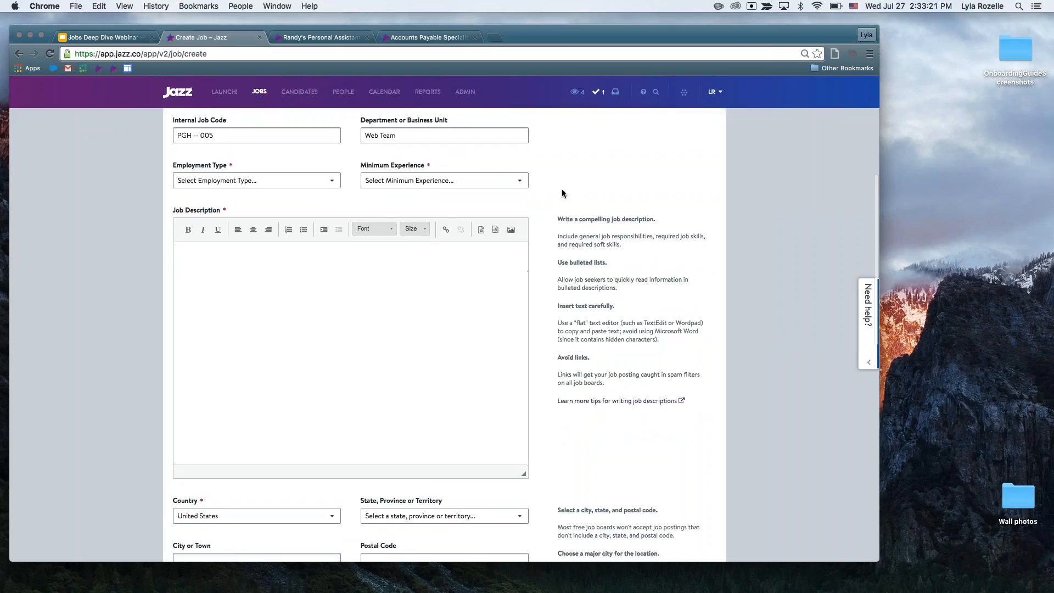
left_click(313, 180)
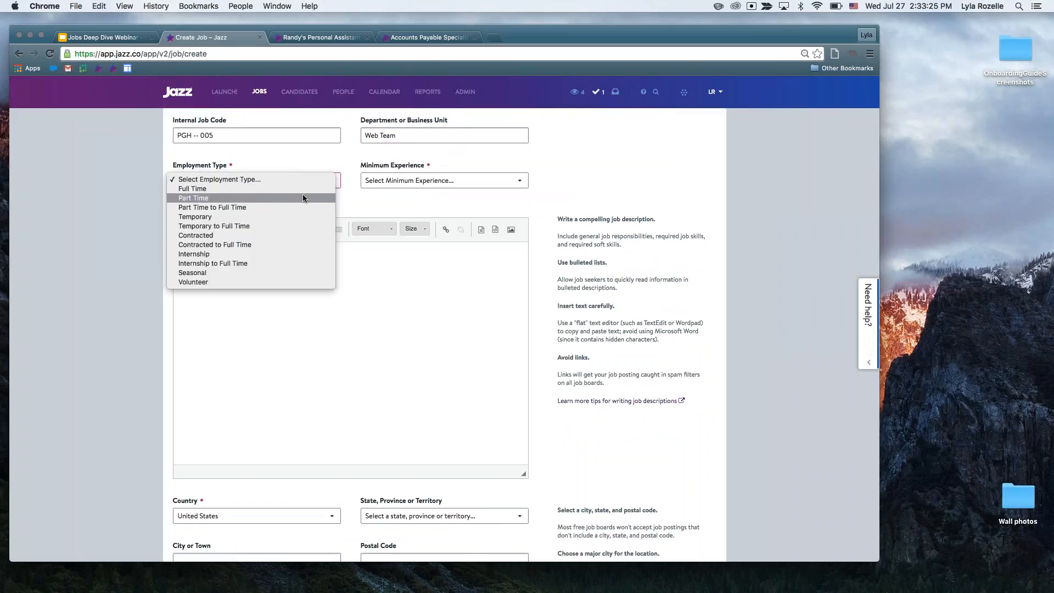
left_click(281, 272)
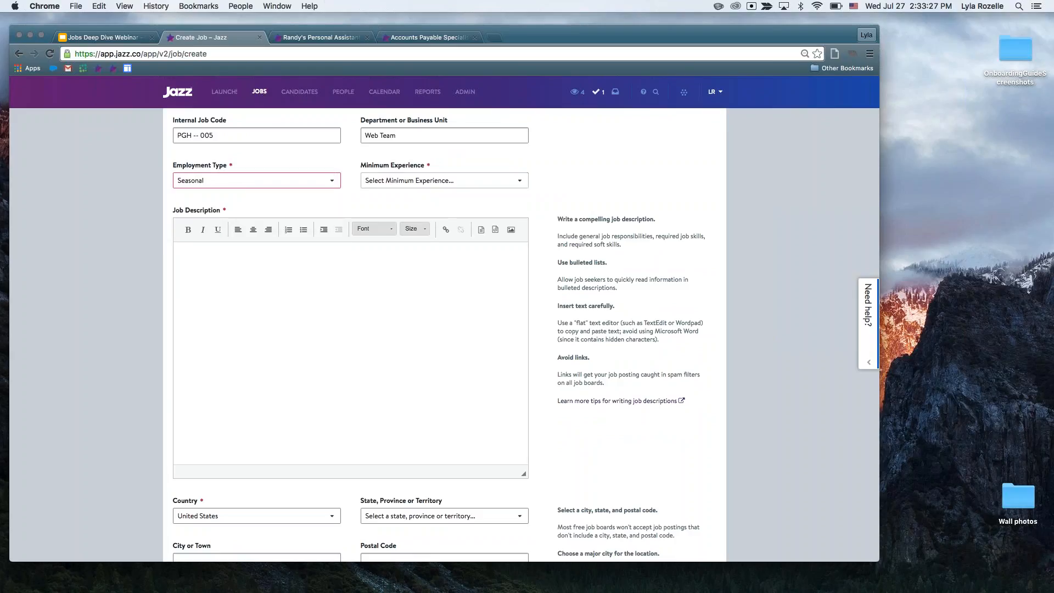
left_click(443, 187)
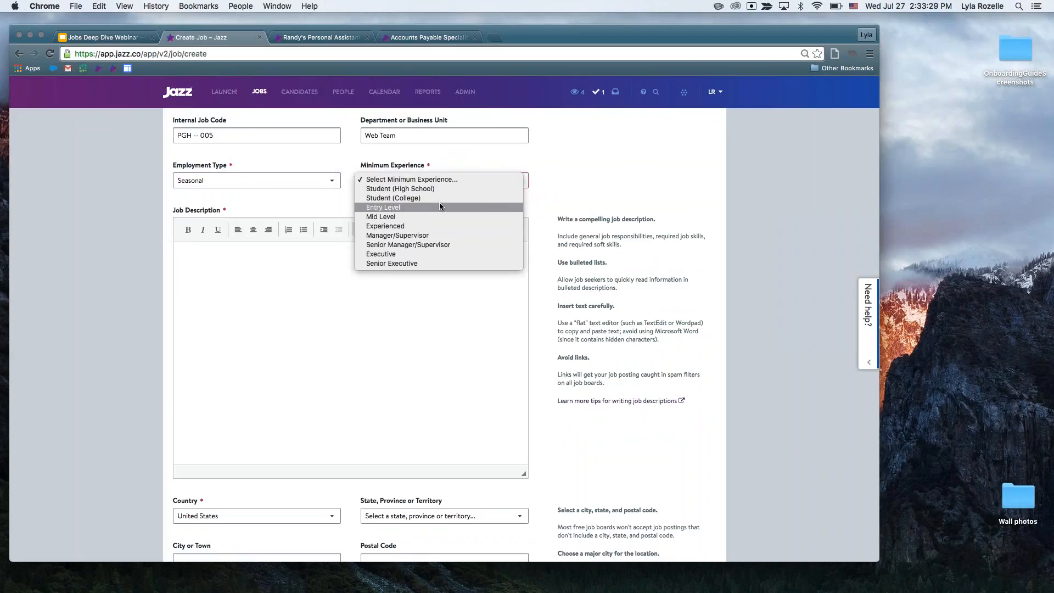
left_click(448, 216)
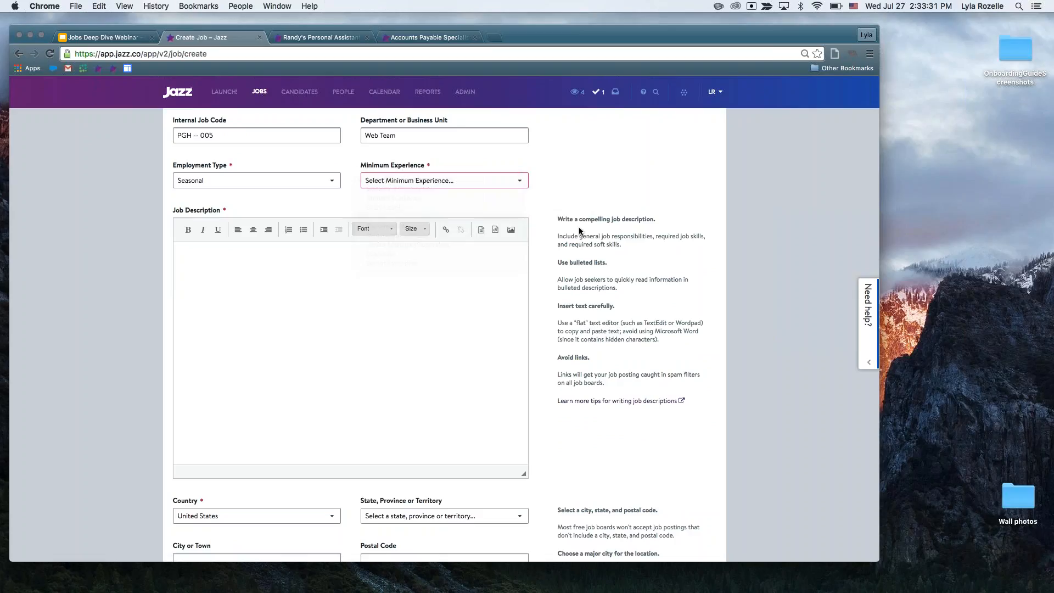
Examine the notice about outstanding items at the end of the job form.
scroll(445, 330, "down", 10)
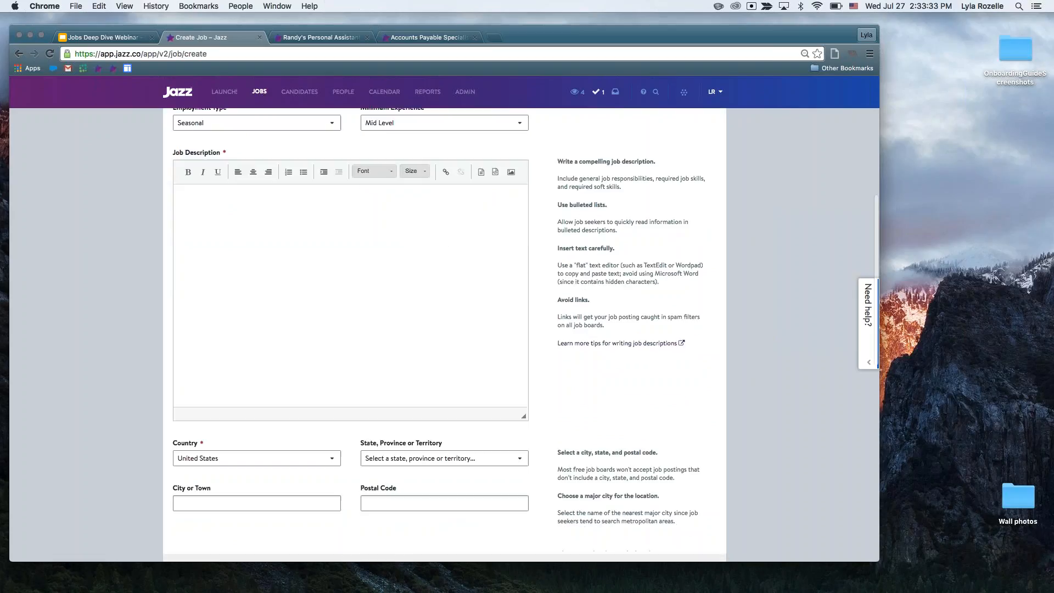
scroll(257, 502, "down", 3)
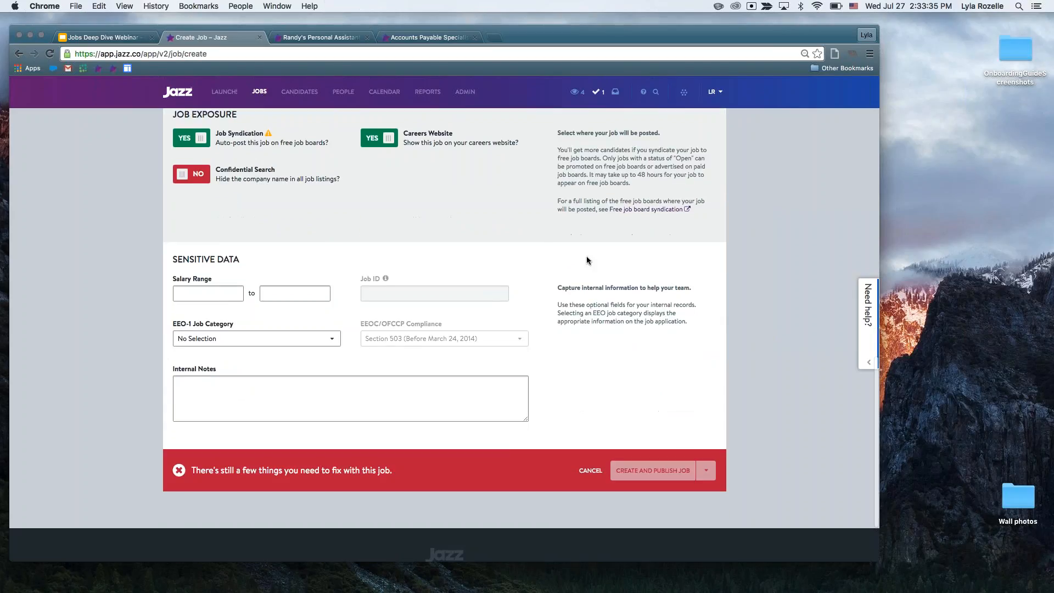
left_click_drag(193, 471, 392, 471)
left_click(604, 383)
scroll(605, 383, "up", 6)
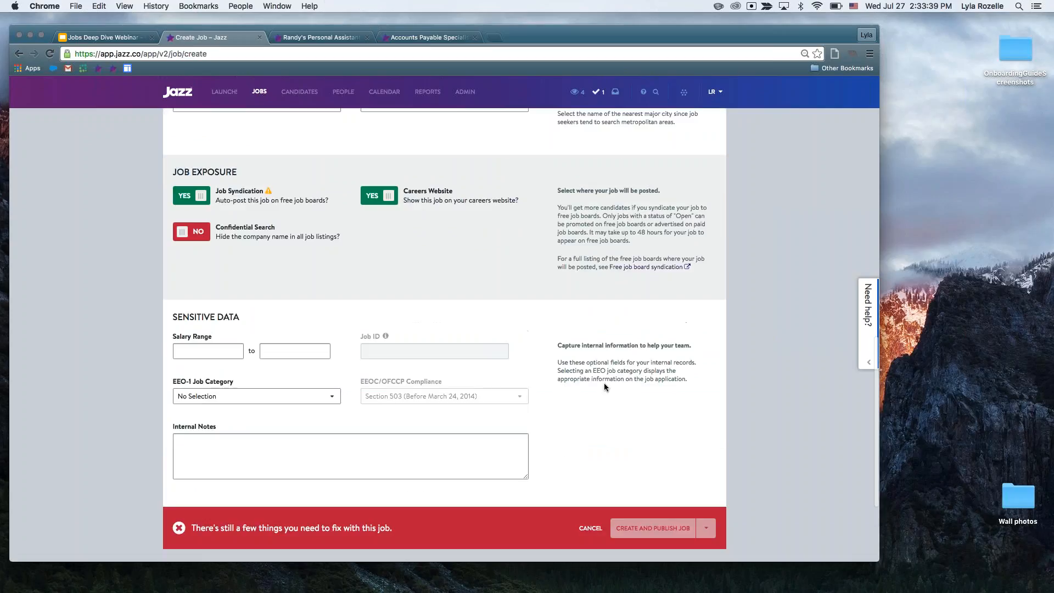
scroll(604, 384, "up", 4)
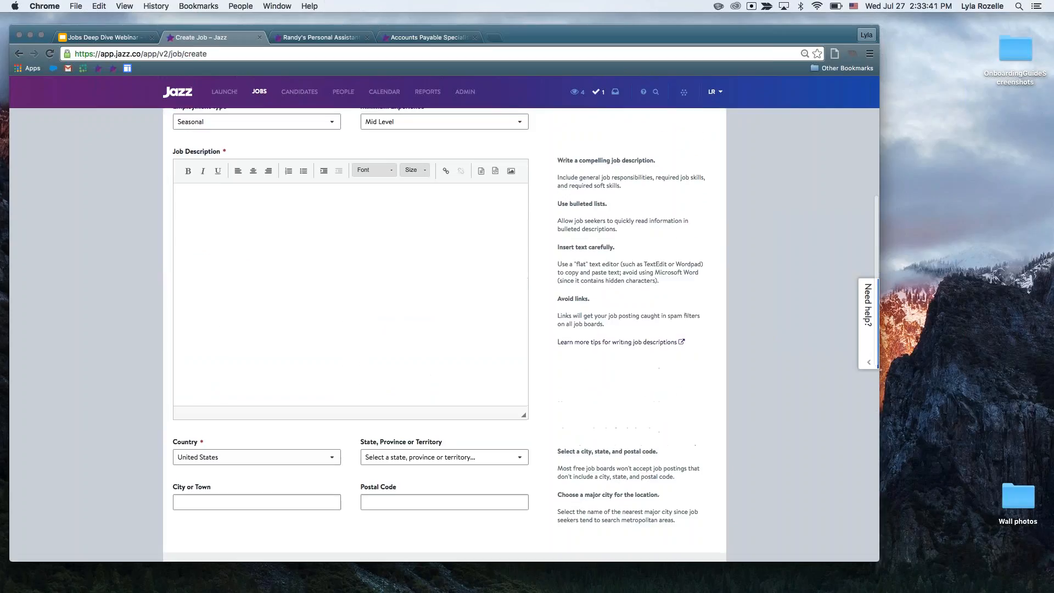
Enter "Example" as the job description text.
left_click(249, 322)
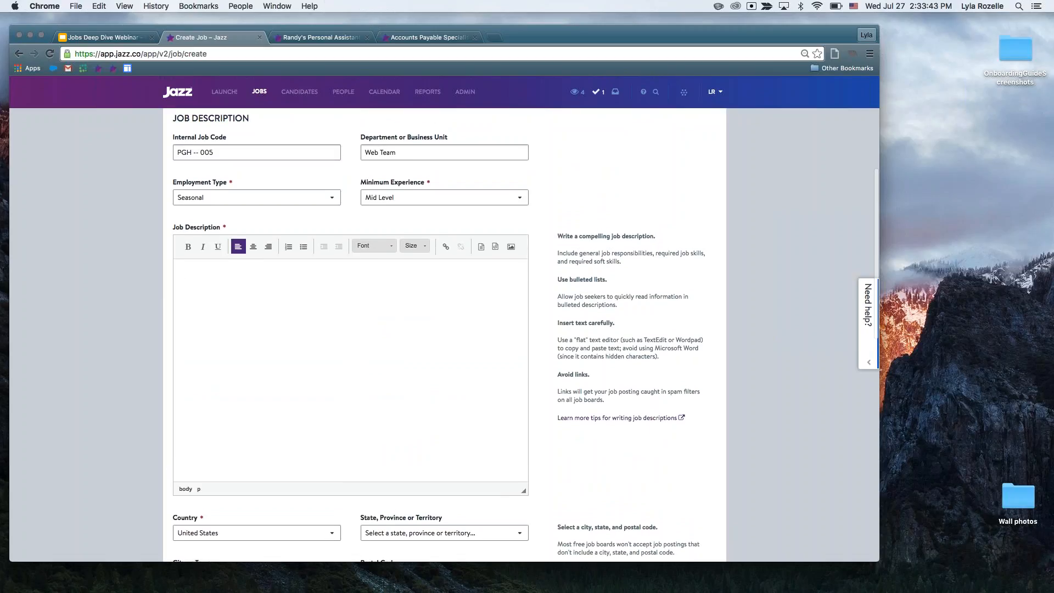
scroll(546, 284, "down", 1)
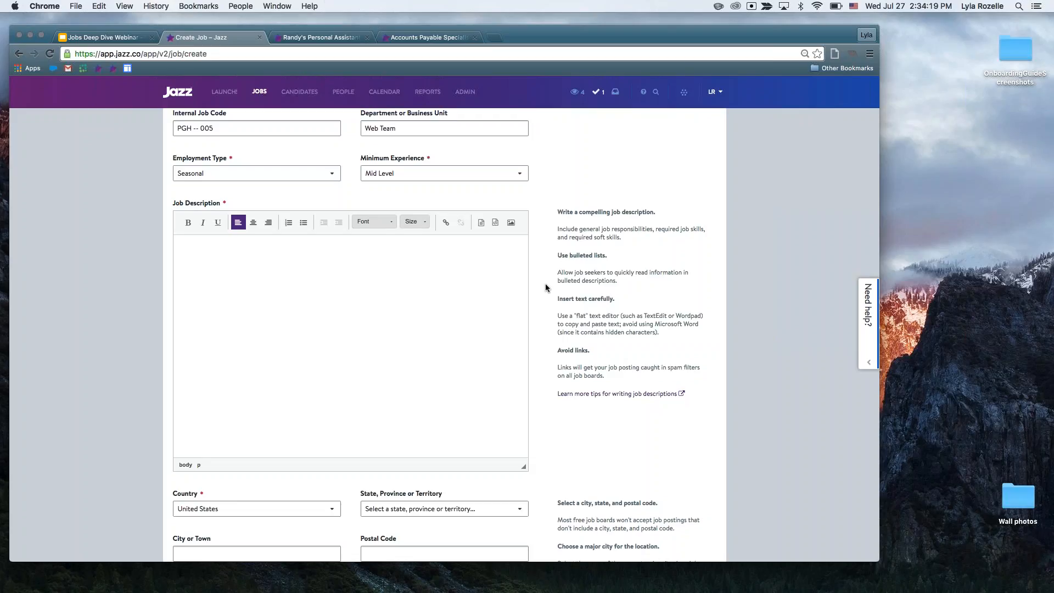
type("T")
type("Example")
scroll(547, 363, "down", 1)
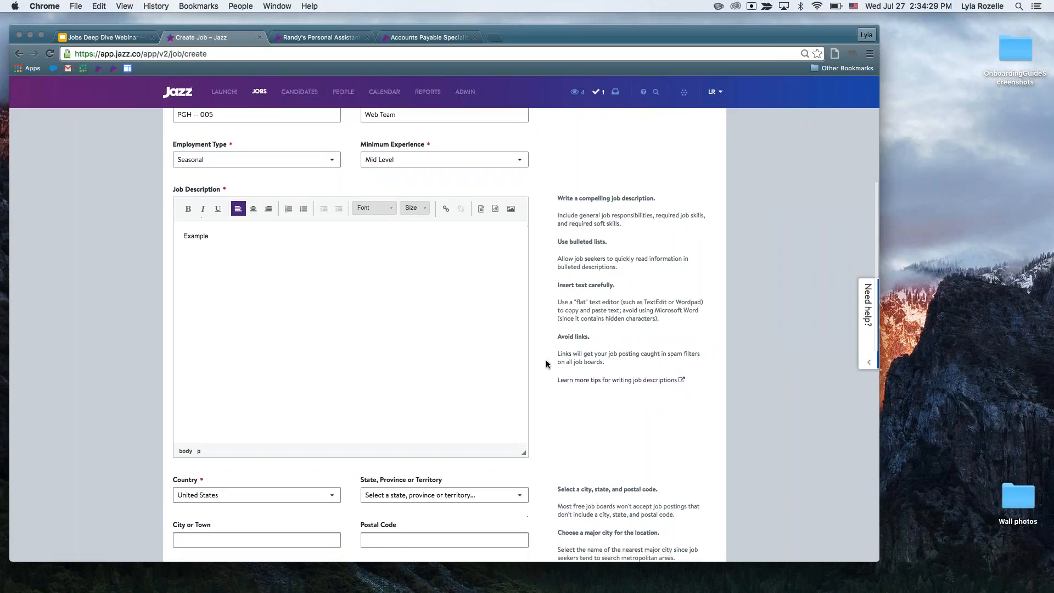
View the options for embedding media in the job description and dismiss them without adding any content.
scroll(429, 332, "down", 3)
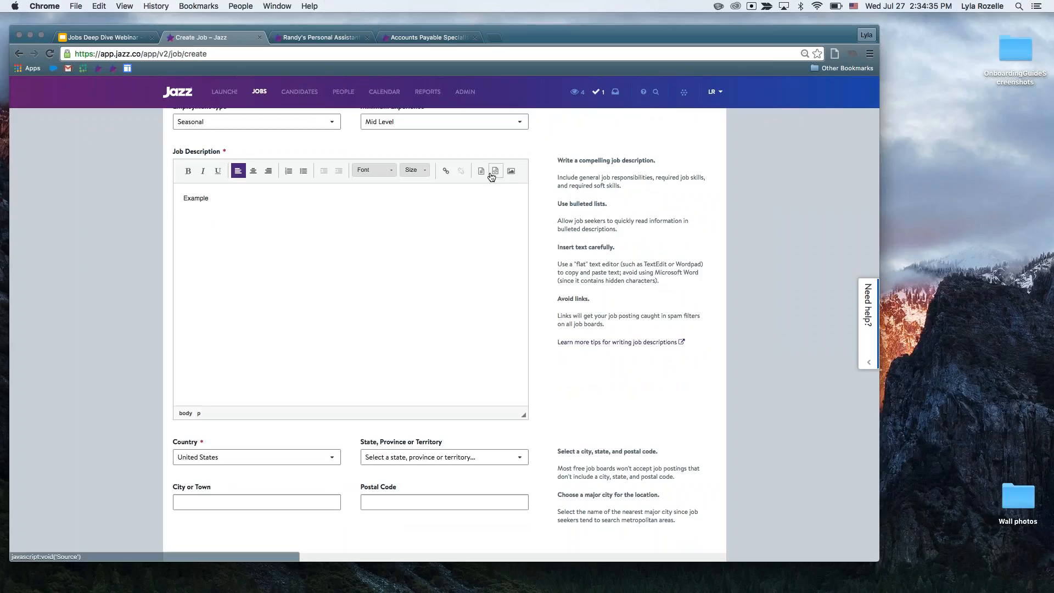
left_click(511, 173)
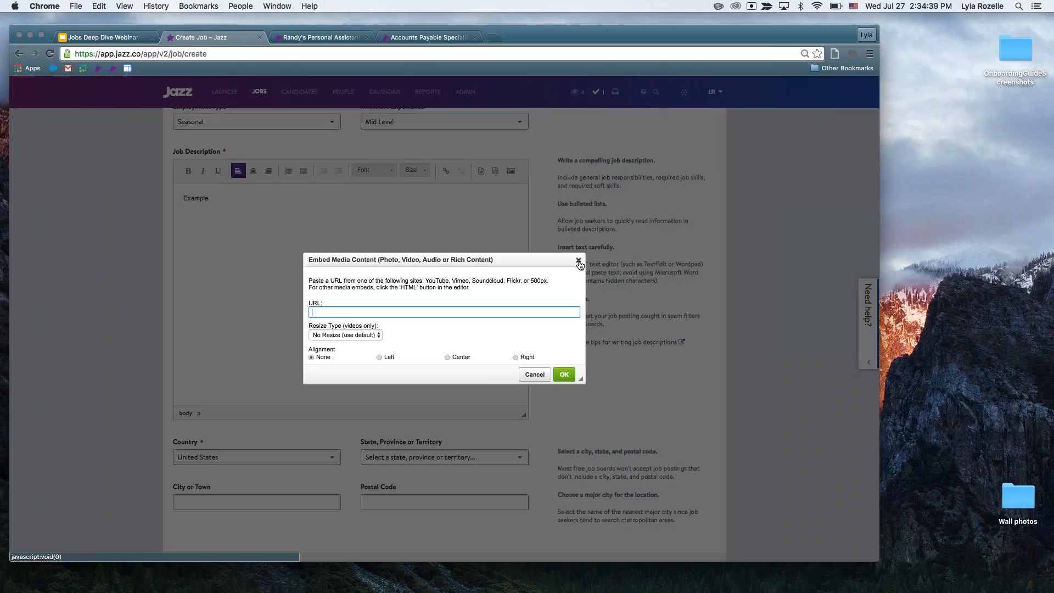
left_click(578, 261)
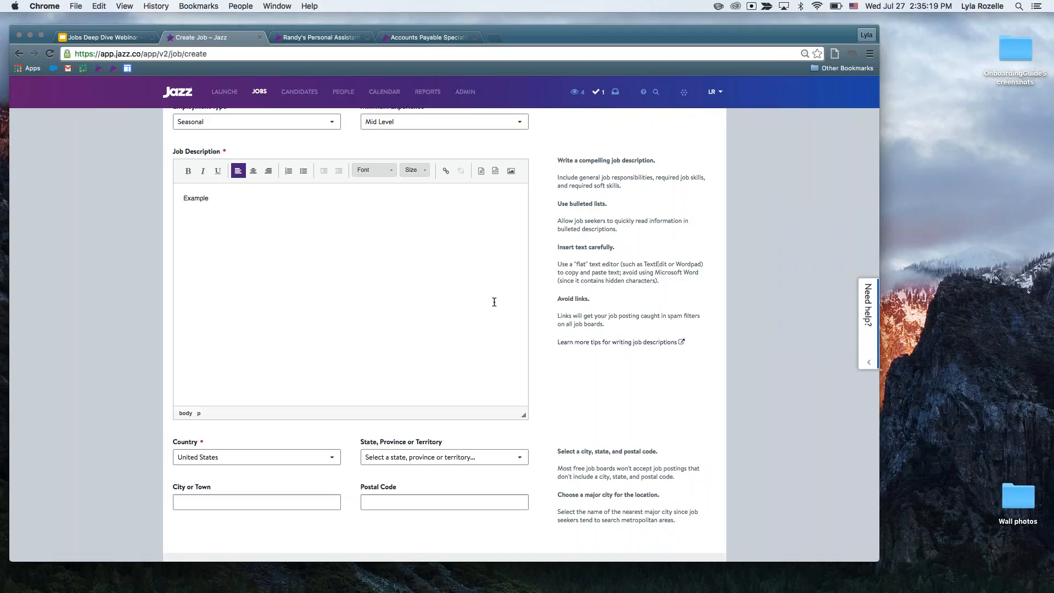
Set the job location's state to Pennsylvania.
scroll(548, 315, "down", 3)
scroll(548, 318, "down", 2)
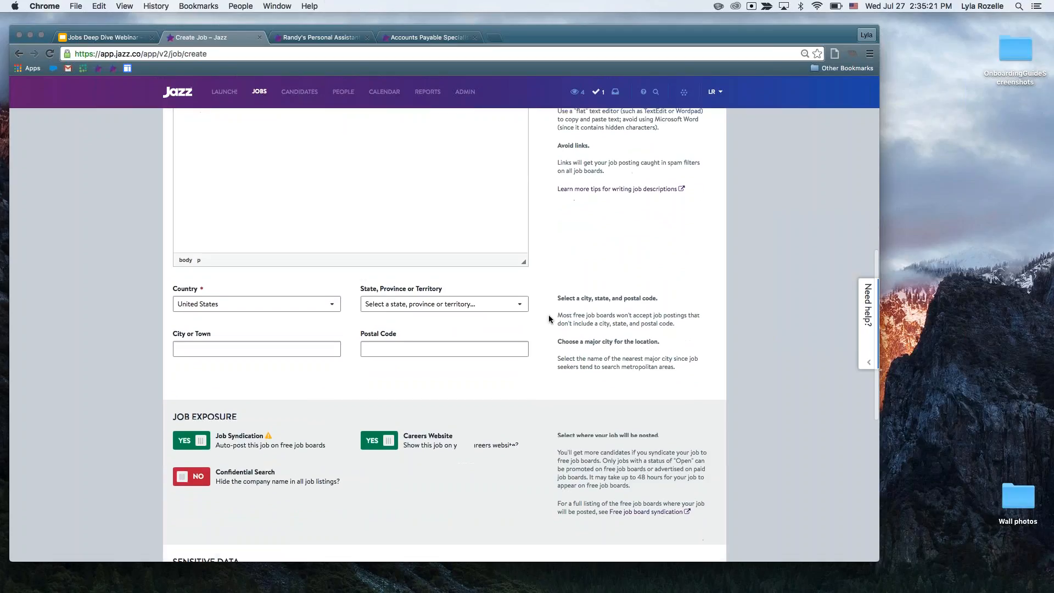
left_click(256, 348)
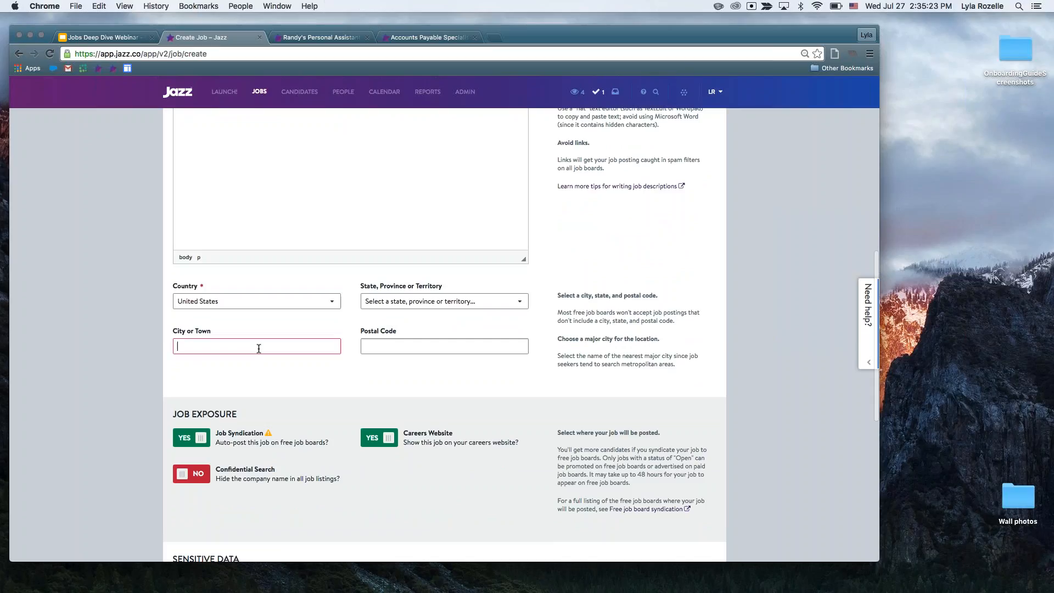
scroll(417, 370, "down", 1)
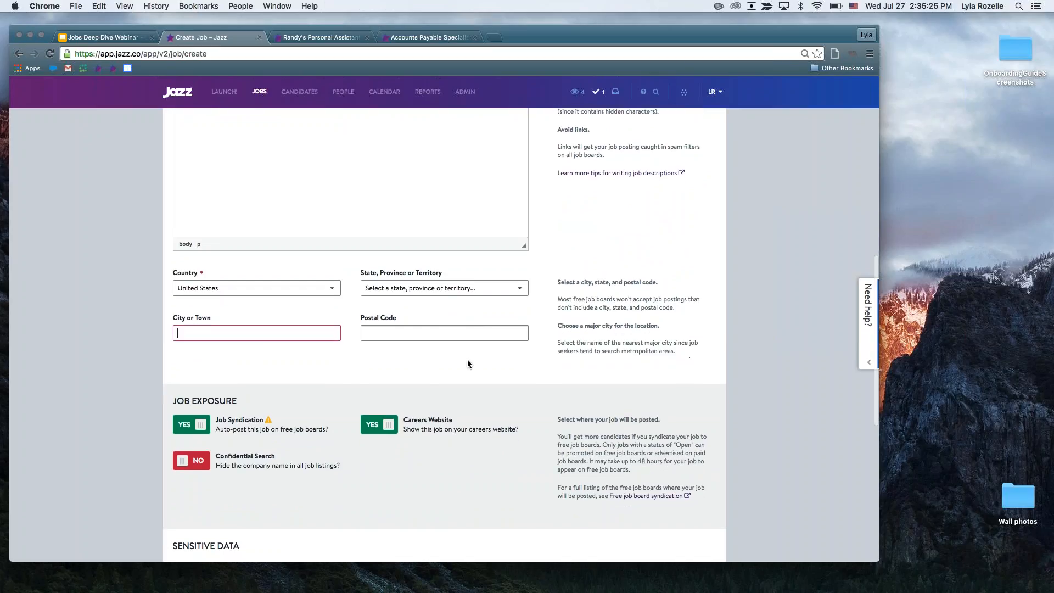
scroll(467, 364, "down", 1)
left_click(423, 278)
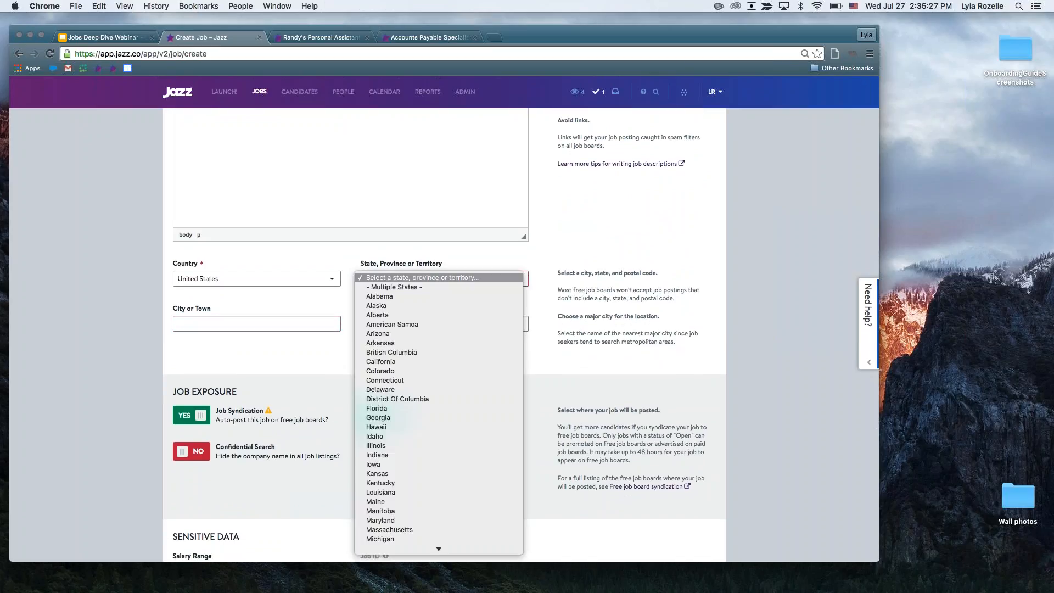
key("p")
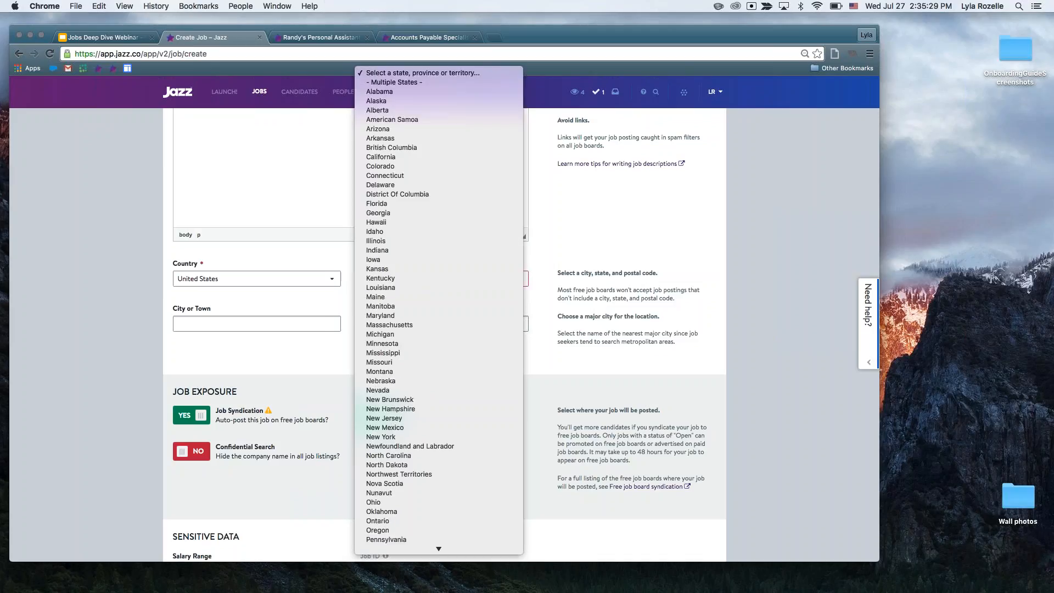
key("Return")
key("Tab")
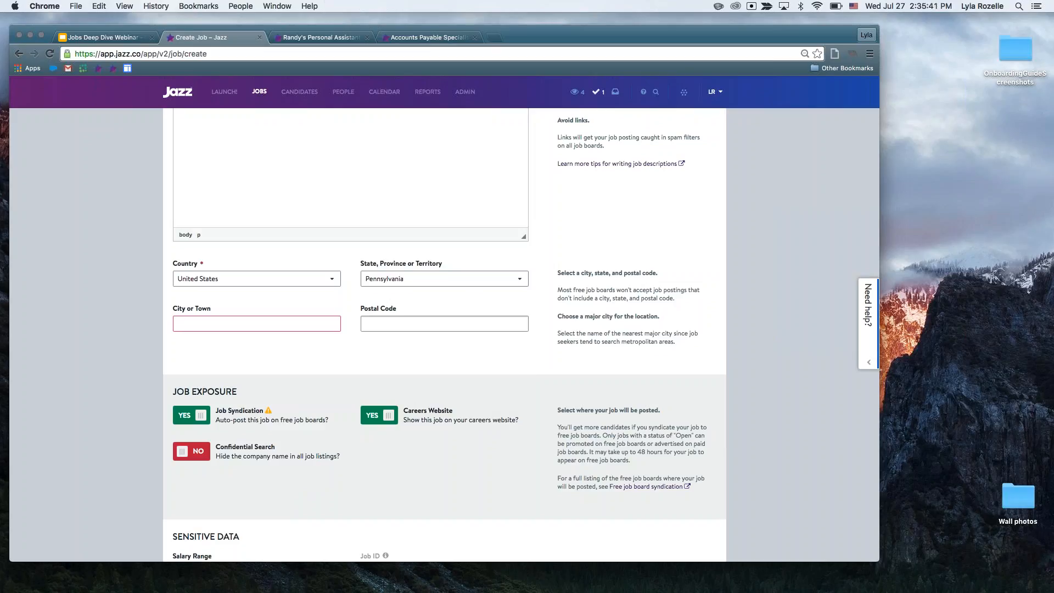
Set the job location's city to Pittsburgh and its postal code to 15222.
type("Pittsburgh")
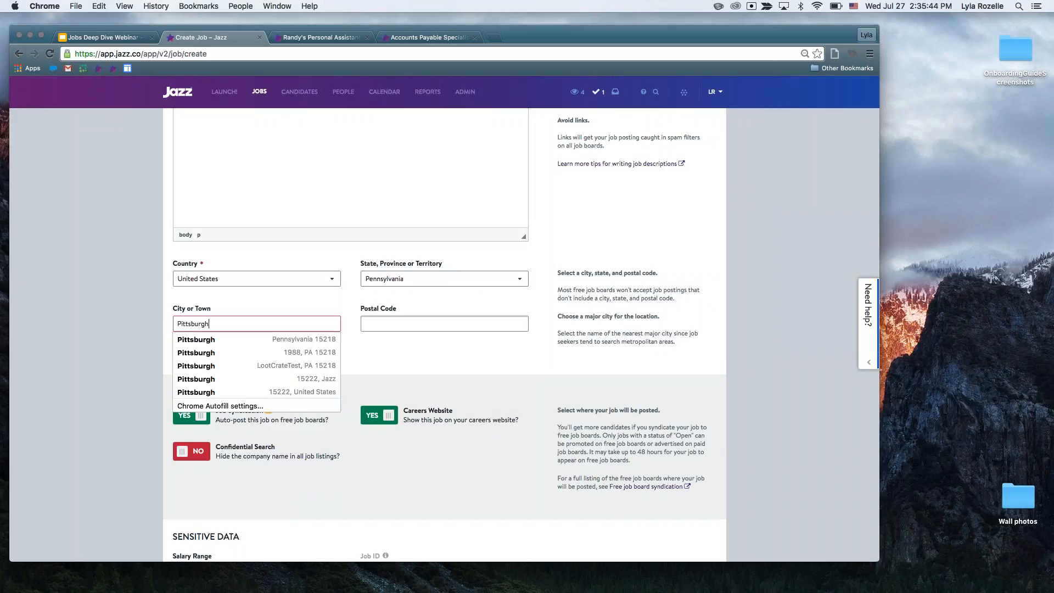
key("Tab")
type("15222")
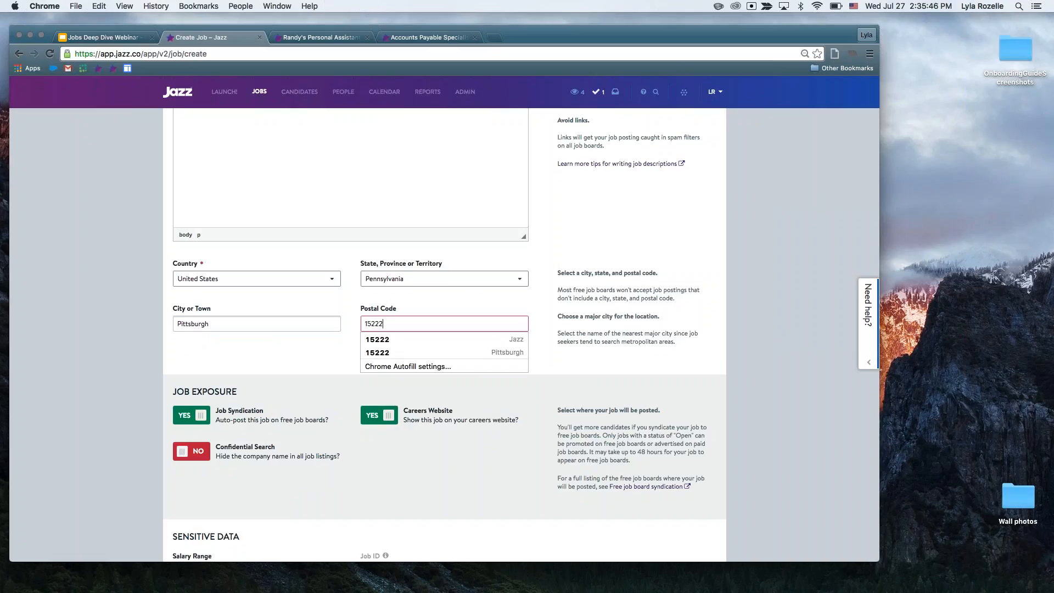
left_click(495, 296)
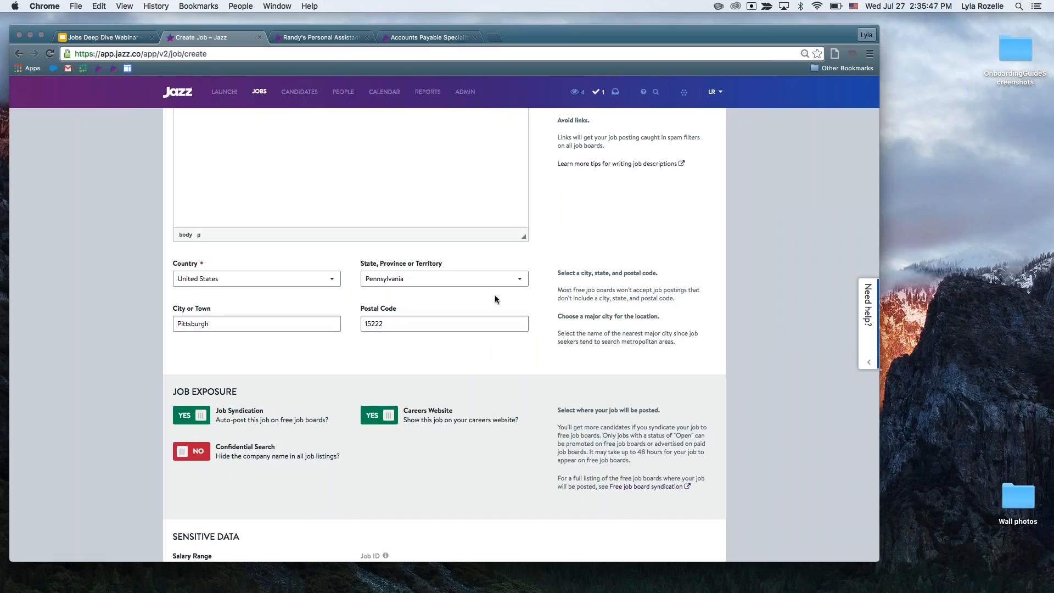
Clear the job location's postal code to check its effect on Job Syndication, and restore the code to 15222.
scroll(462, 347, "down", 1)
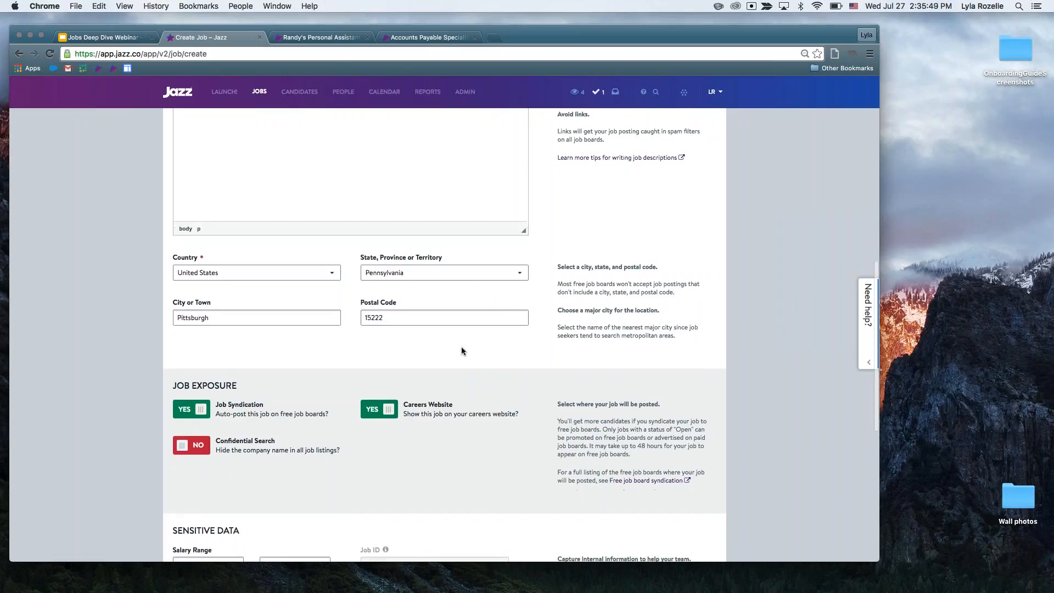
scroll(461, 348, "down", 2)
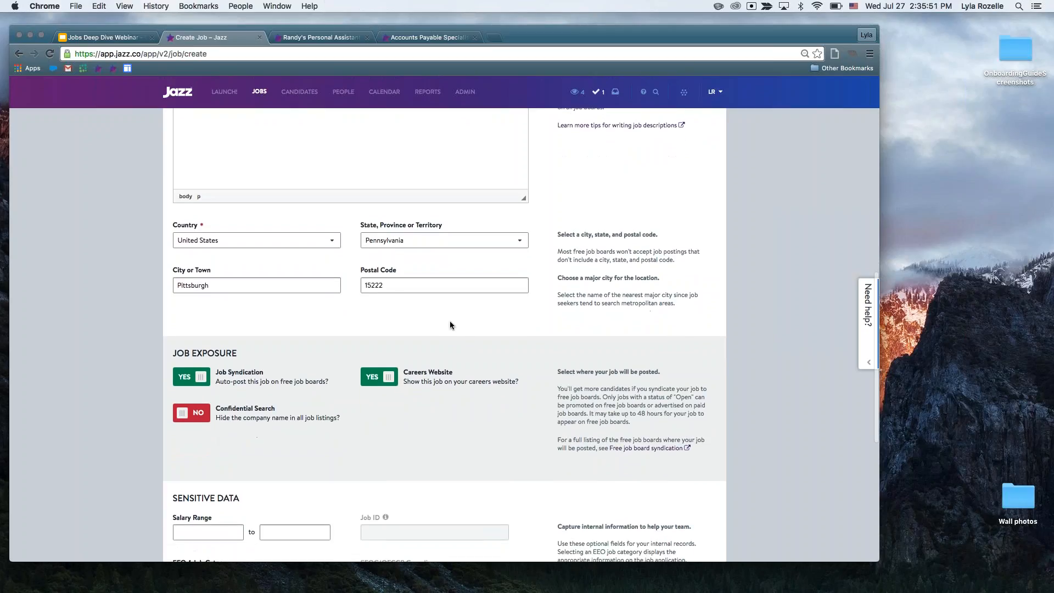
scroll(450, 320, "down", 1)
scroll(449, 325, "down", 1)
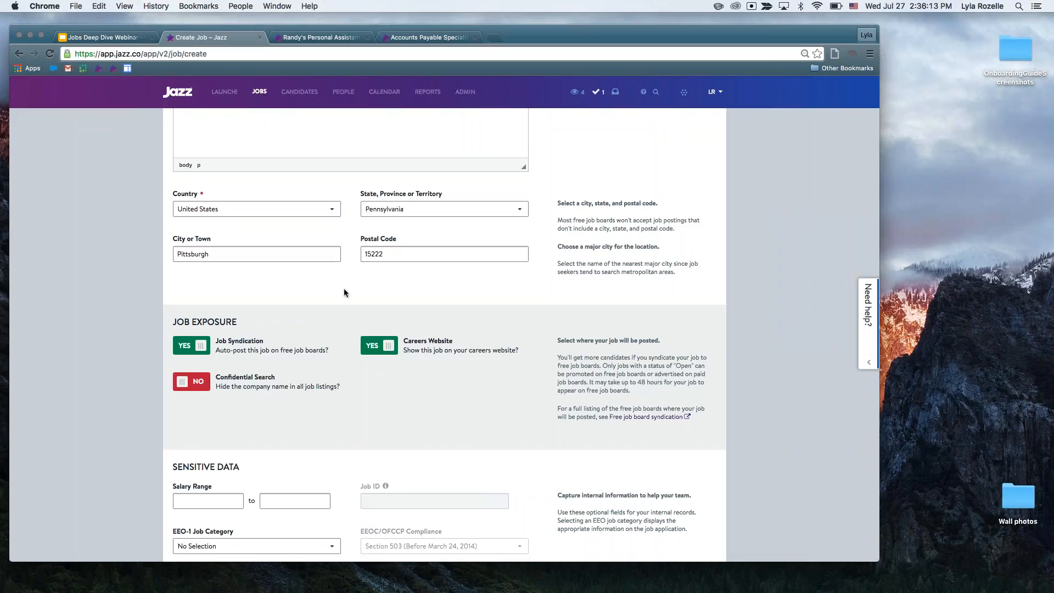
scroll(344, 288, "down", 3)
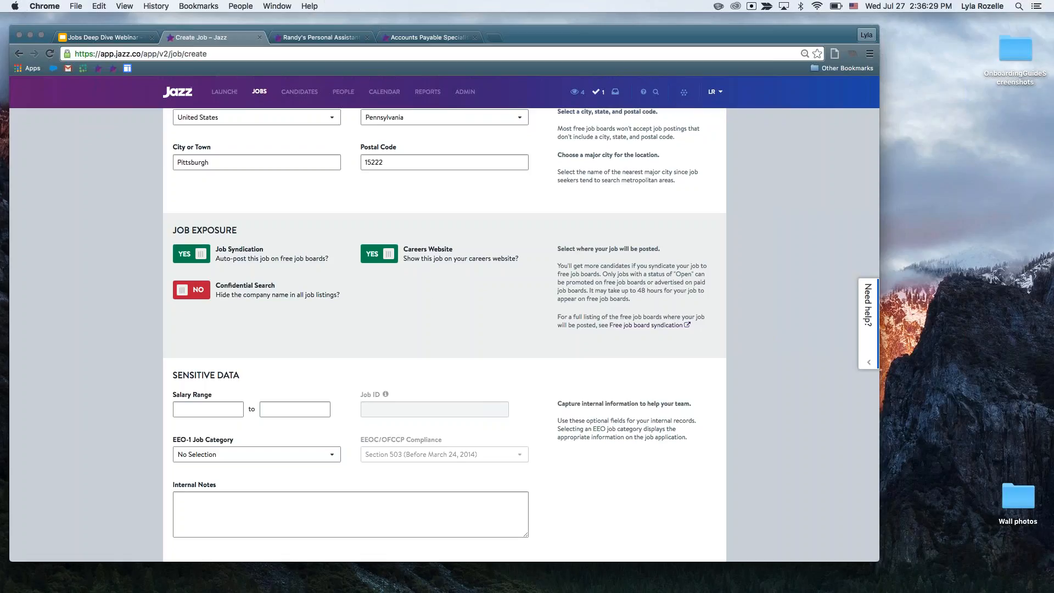
double_click(388, 163)
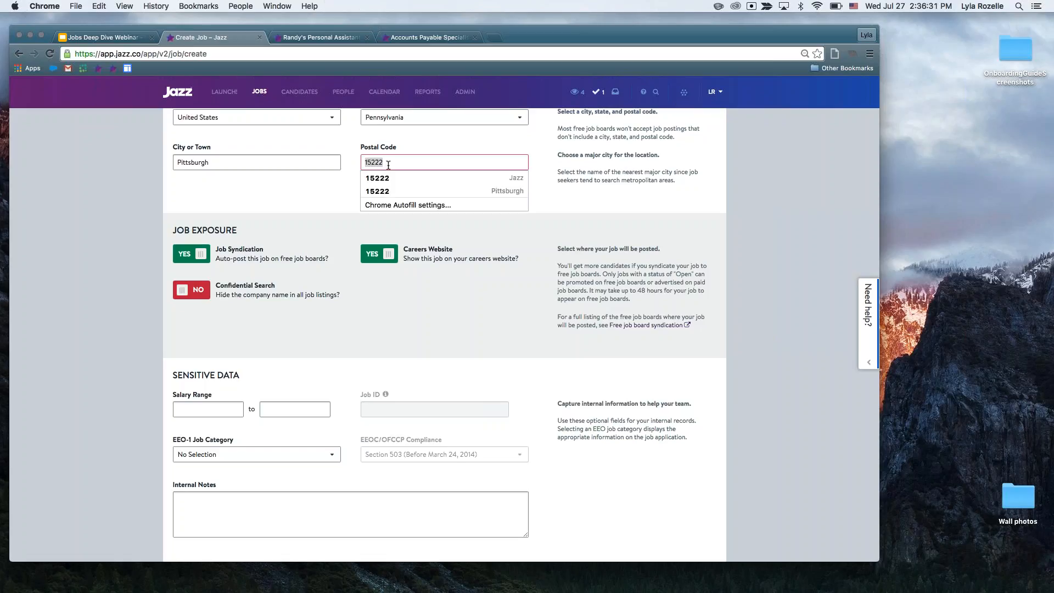
key("BackSpace")
left_click(281, 221)
mouse_move(269, 251)
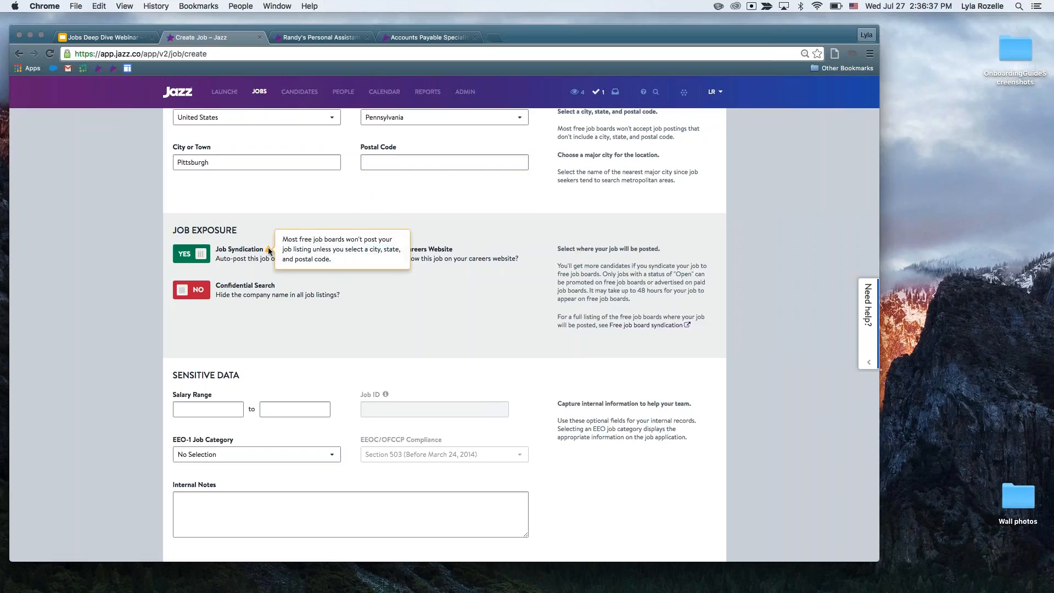
left_click(383, 163)
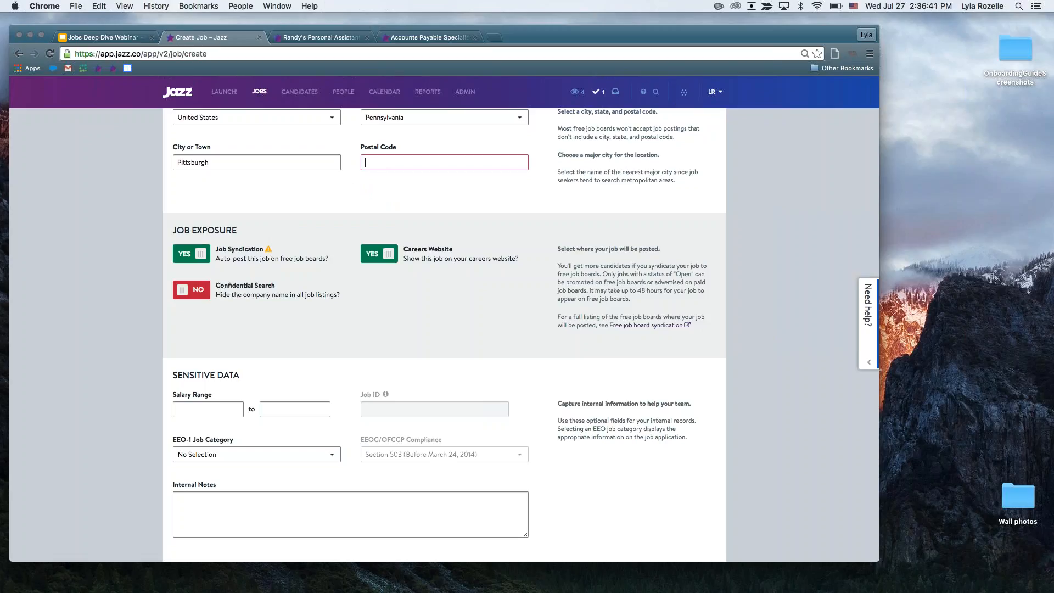
type("15222")
Switch off Job Syndication and Careers Website in the job exposure settings, and switch on Confidential Search.
scroll(310, 195, "down", 1)
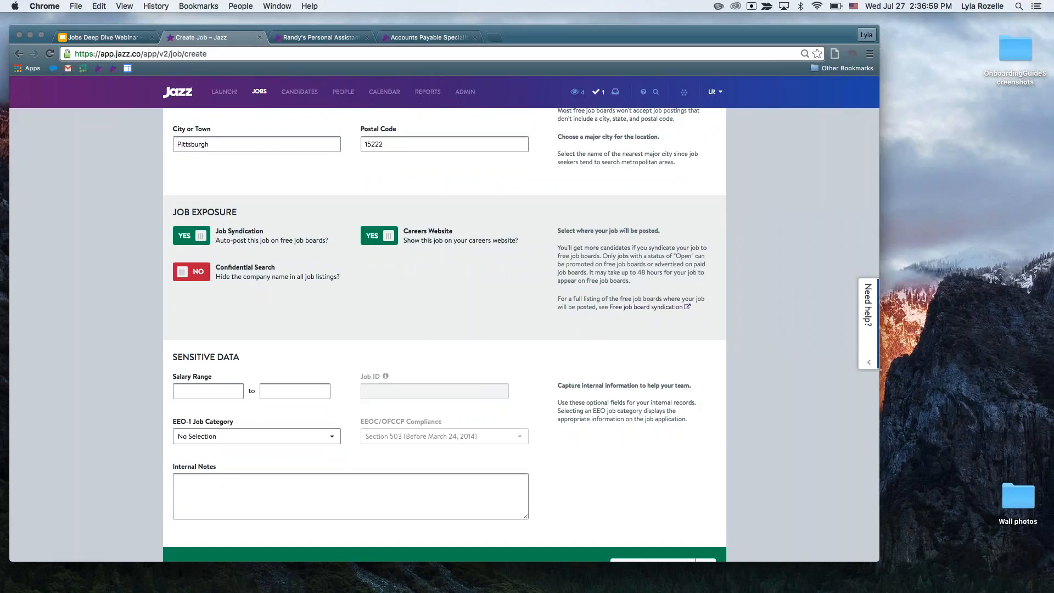
left_click(199, 240)
left_click(200, 240)
left_click(200, 240)
left_click(200, 240)
left_click(200, 240)
left_click(200, 240)
left_click(200, 240)
left_click(383, 246)
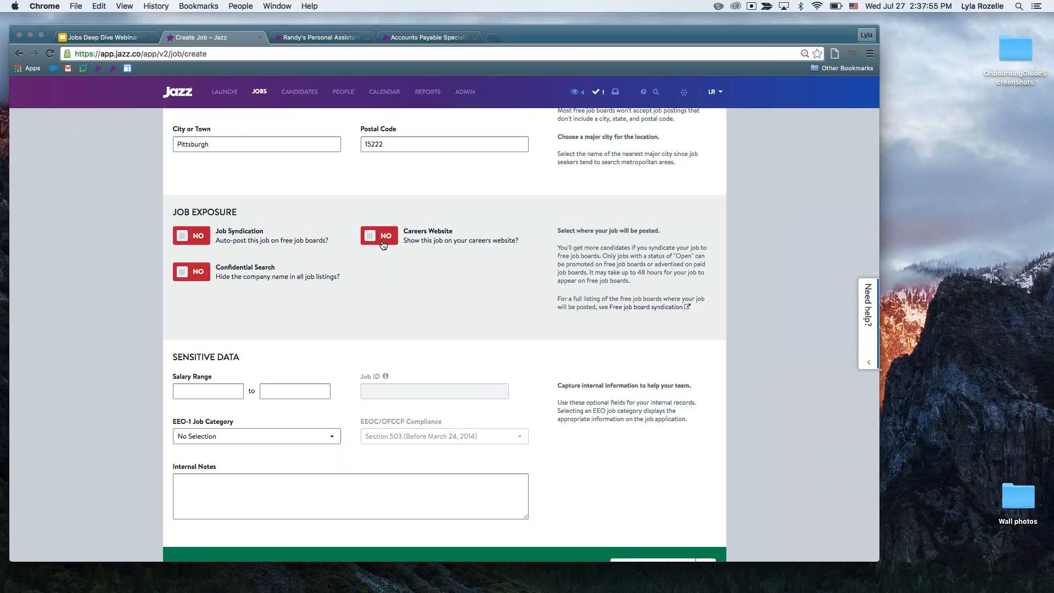
left_click(198, 276)
mouse_move(280, 269)
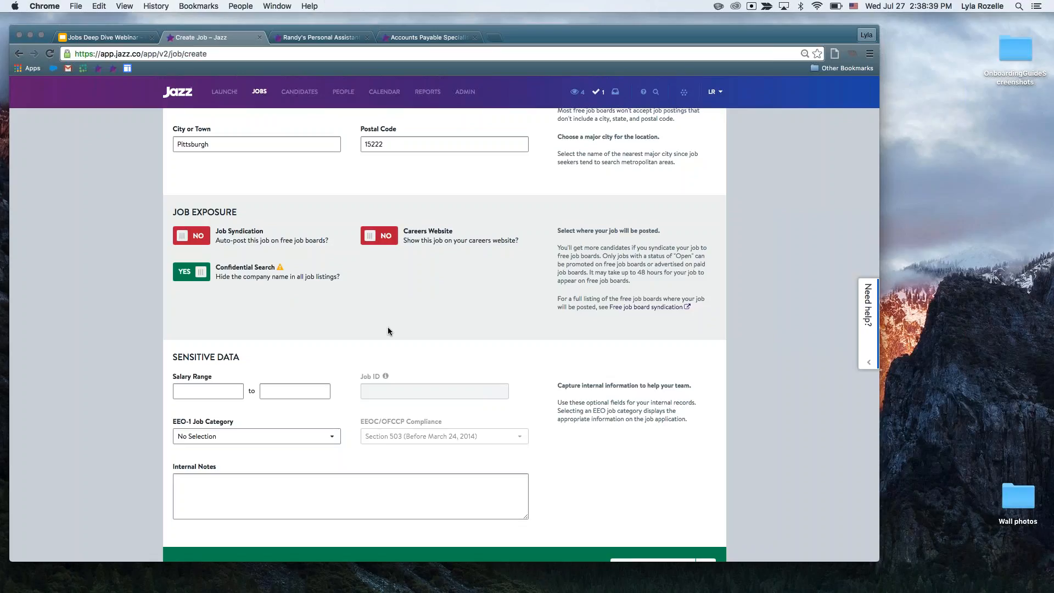
Switch Confidential Search off and turn Job Syndication and Careers Website back on.
scroll(389, 330, "down", 1)
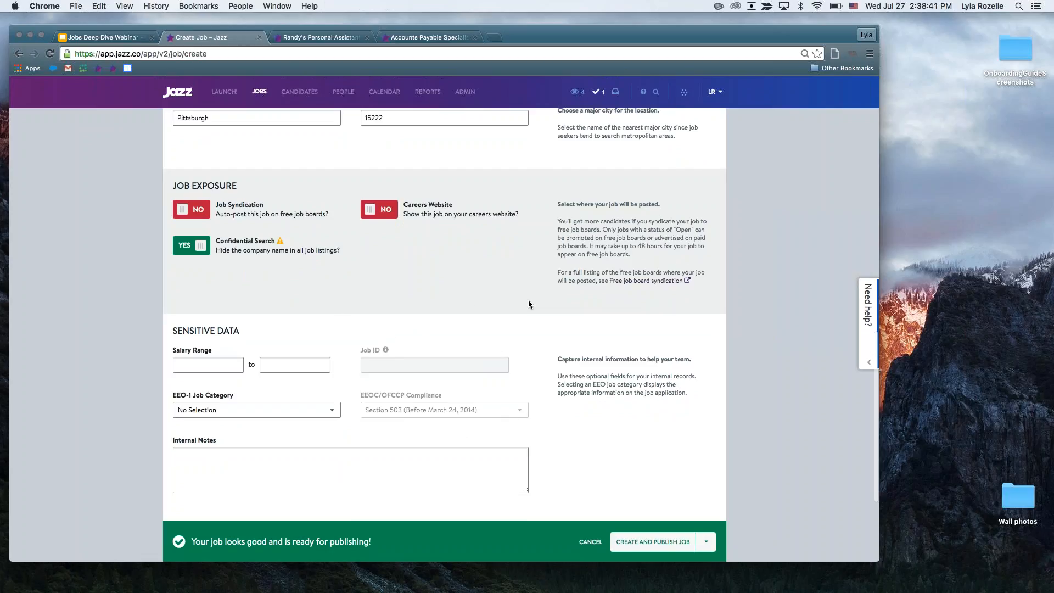
scroll(529, 310, "down", 2)
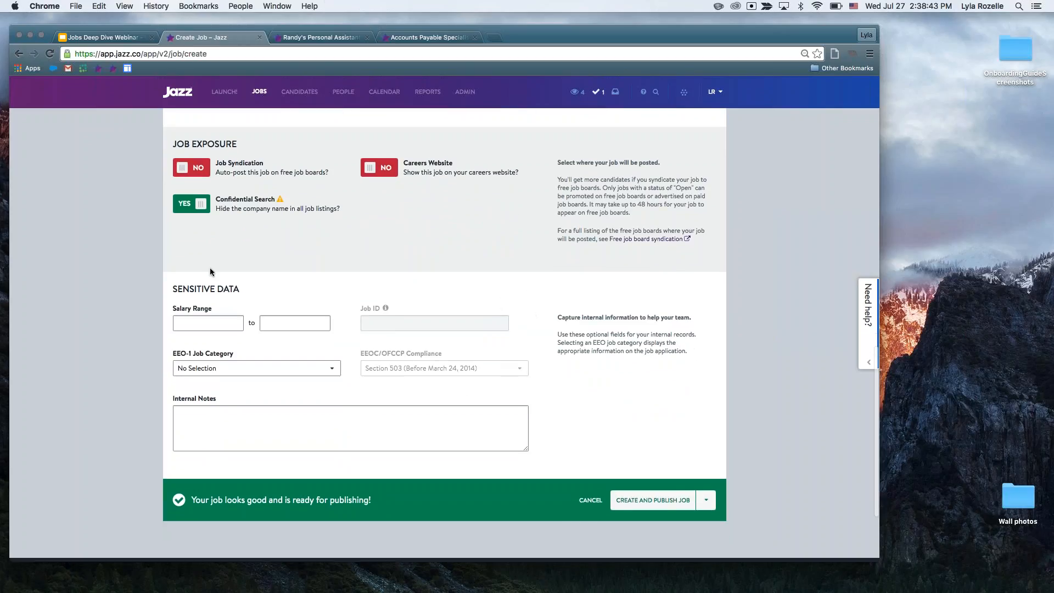
left_click(193, 204)
left_click(192, 168)
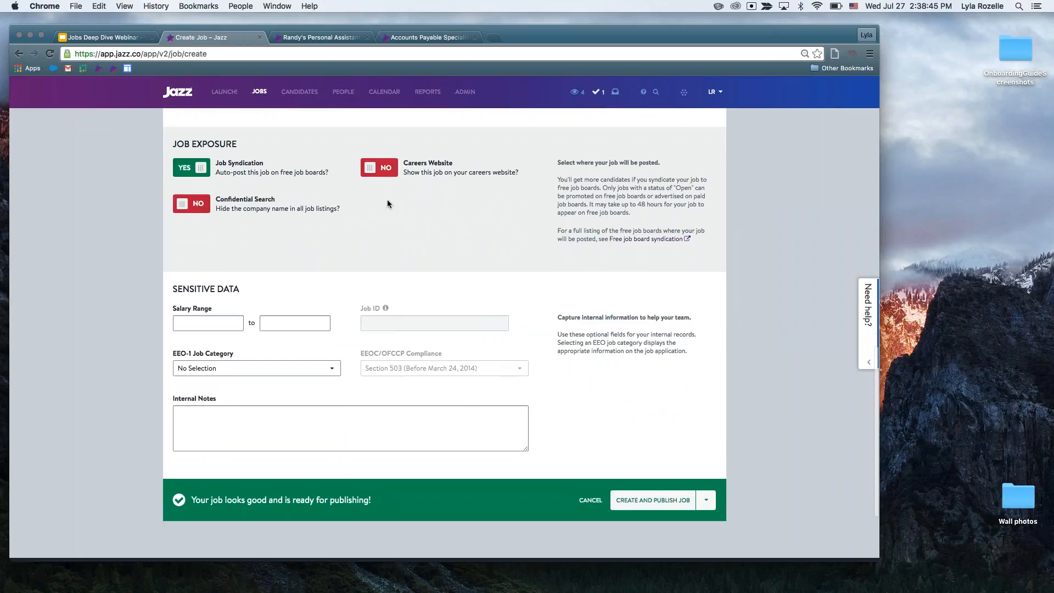
left_click(379, 168)
Set the job's salary range to 50000 to 60000 in the sensitive data section.
scroll(403, 237, "down", 1)
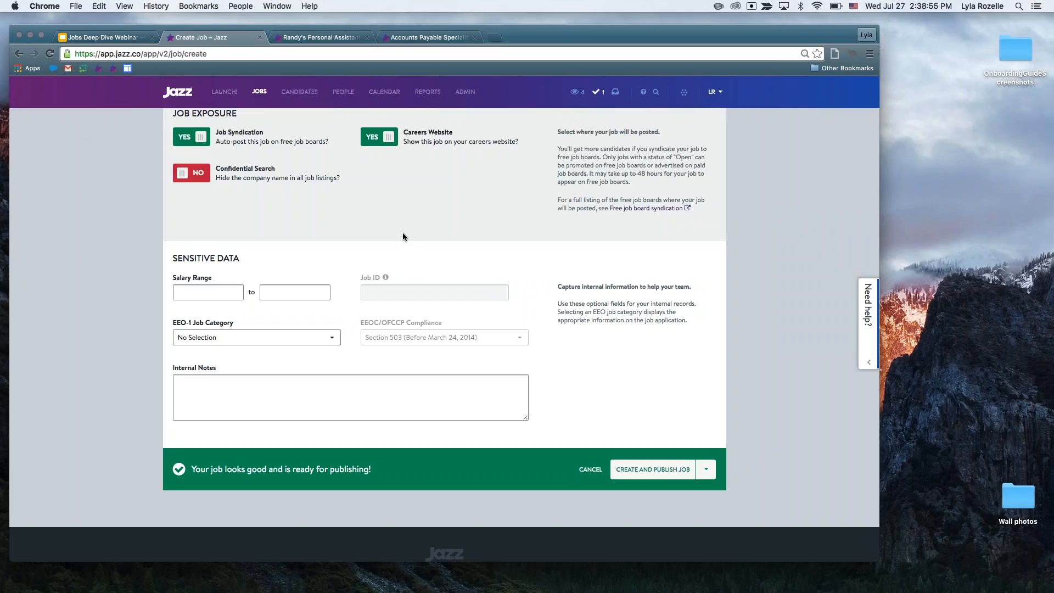
left_click(204, 292)
type("0")
key("BackSpace")
type("50000")
key("Tab")
type("60000")
key("Tab")
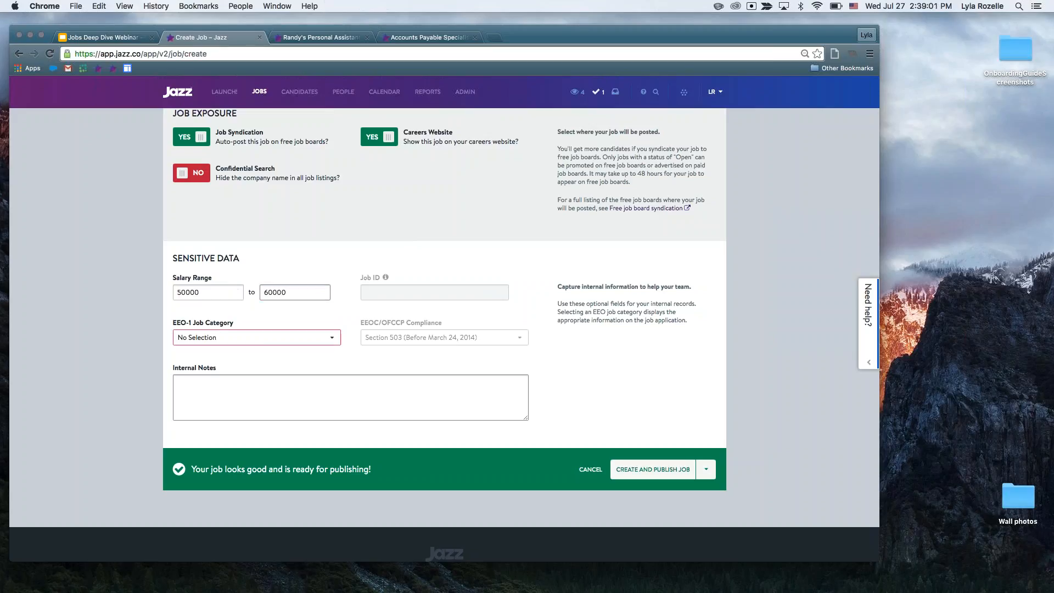
Set the EEO-1 job category to Professionals and leave the internal notes empty.
left_click(212, 343)
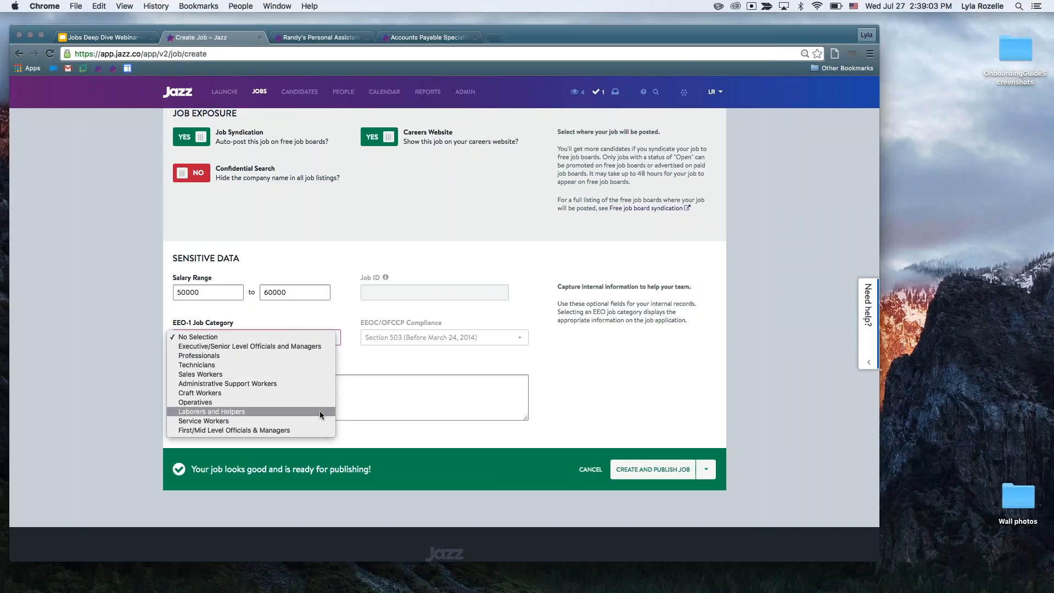
left_click(295, 356)
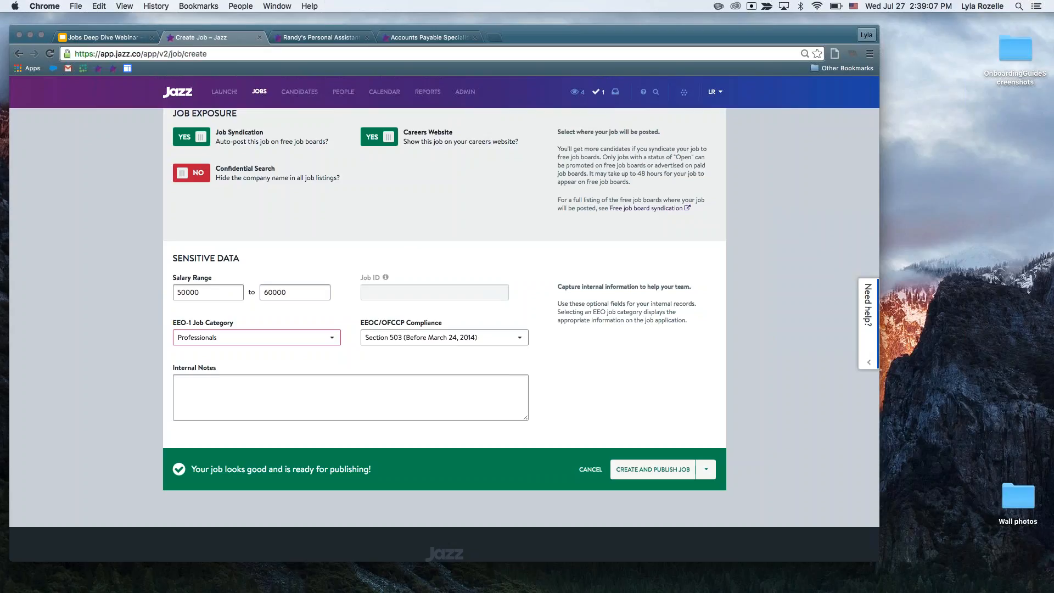
left_click(350, 398)
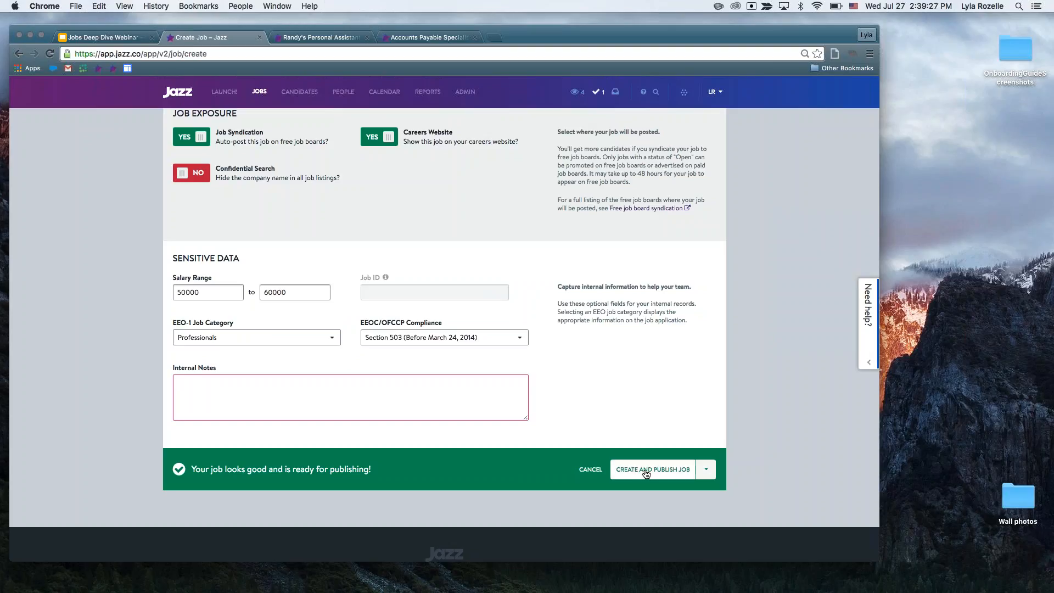
Save the Webinar Presenter job as a draft, continue to its application page, and change the job status to Open.
left_click(706, 471)
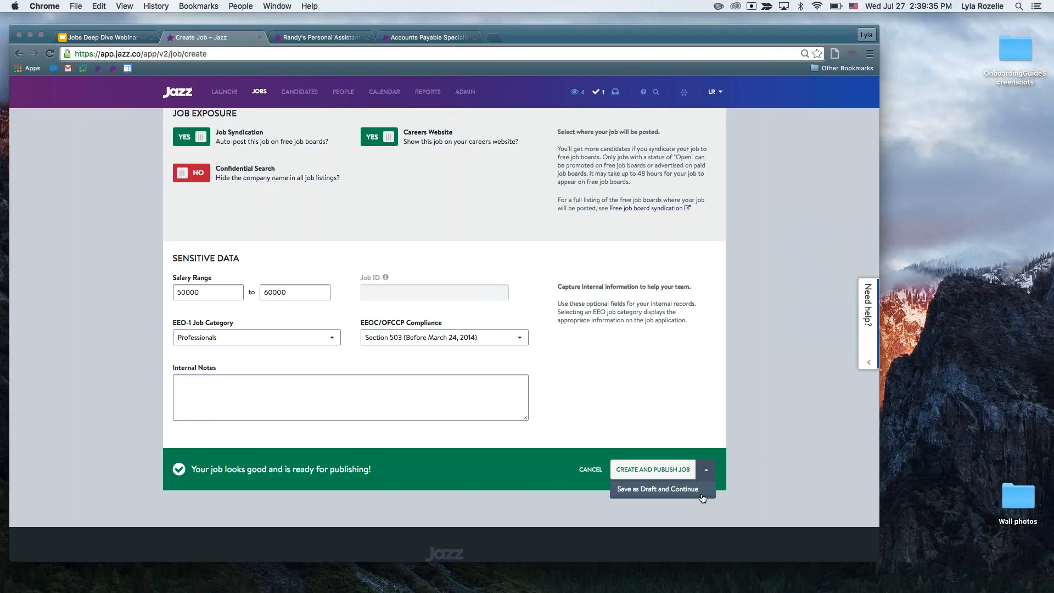
left_click(702, 494)
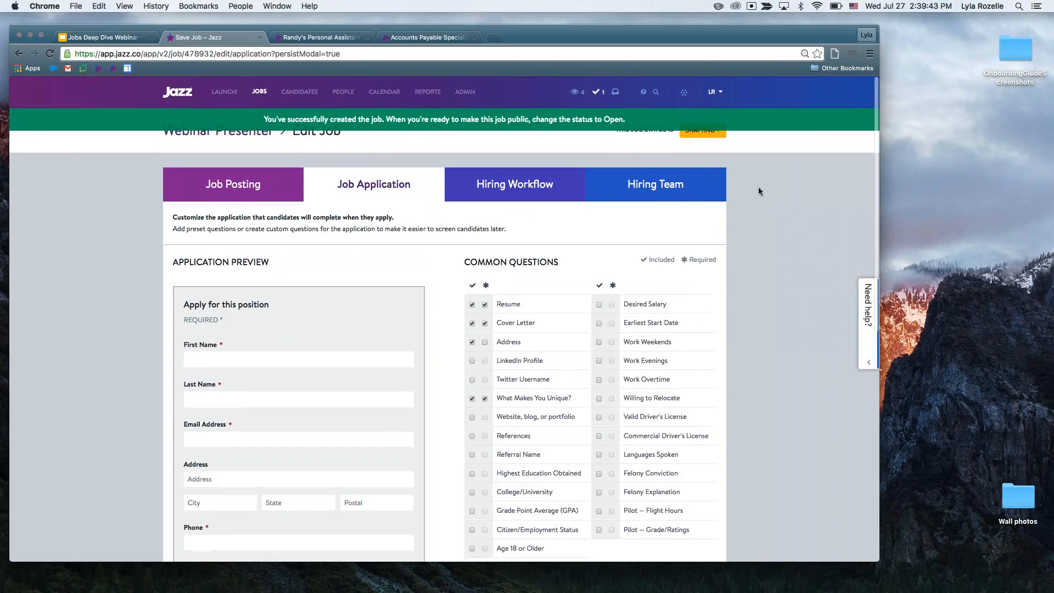
left_click(703, 130)
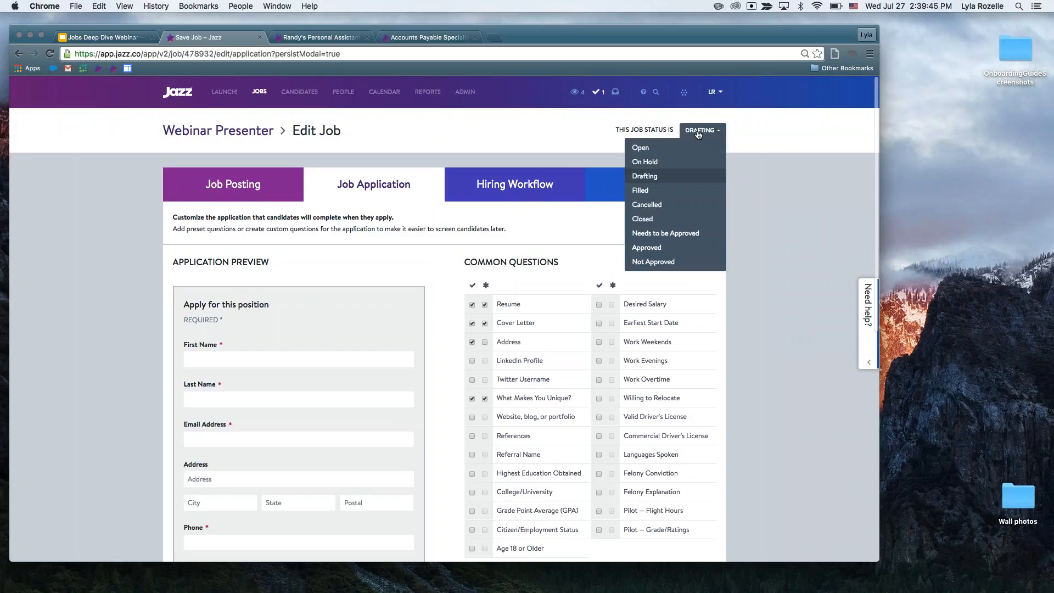
left_click(641, 146)
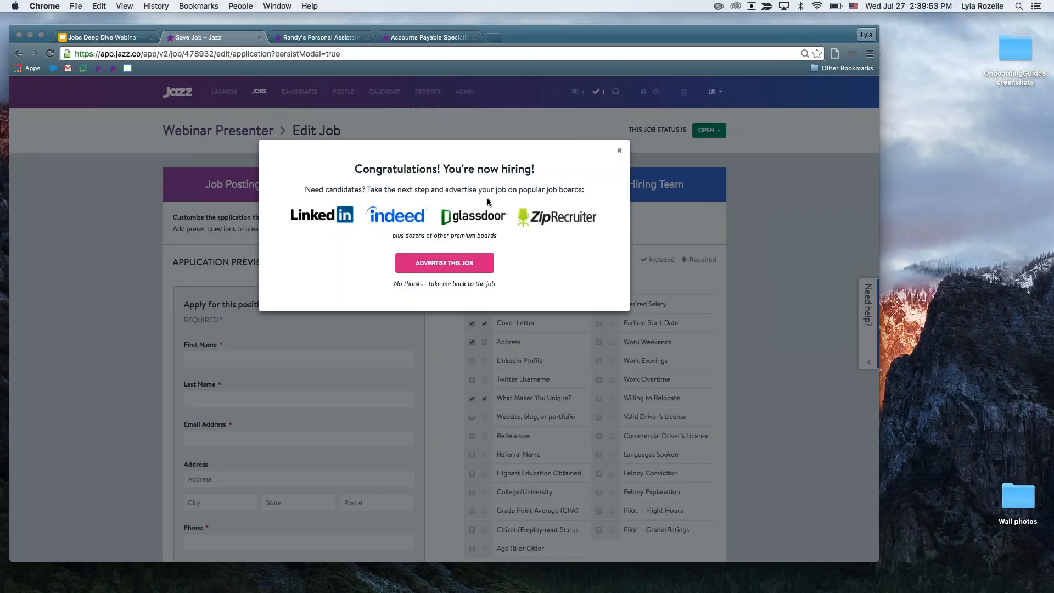
left_click(458, 265)
Switch to the Jobs Deep Dive Webinar deck in Google Slides, present it full screen and advance to the Resources slide.
key("super+1")
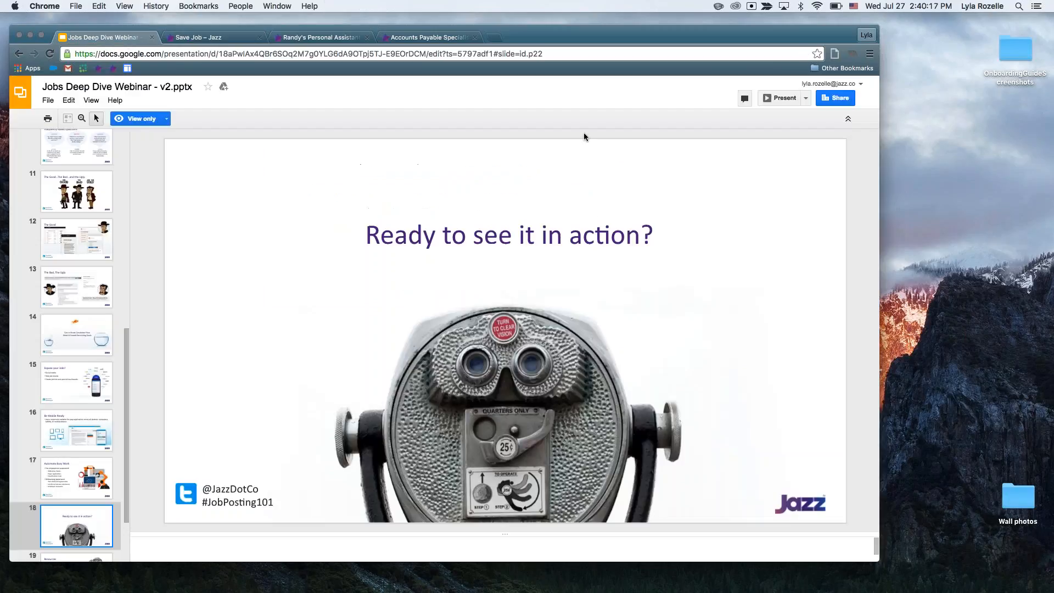
left_click(782, 101)
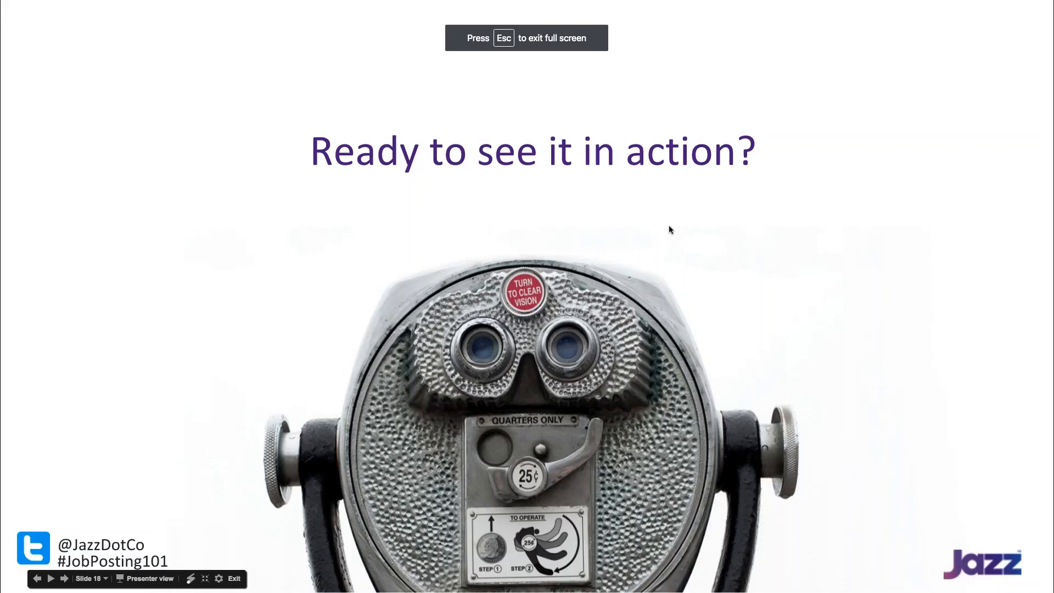
key("Right")
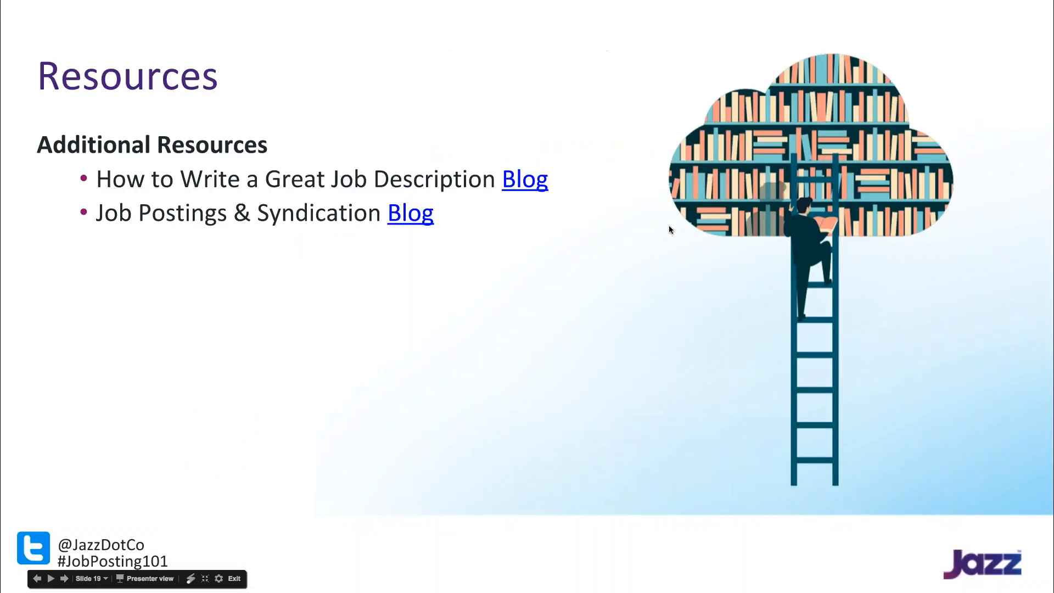